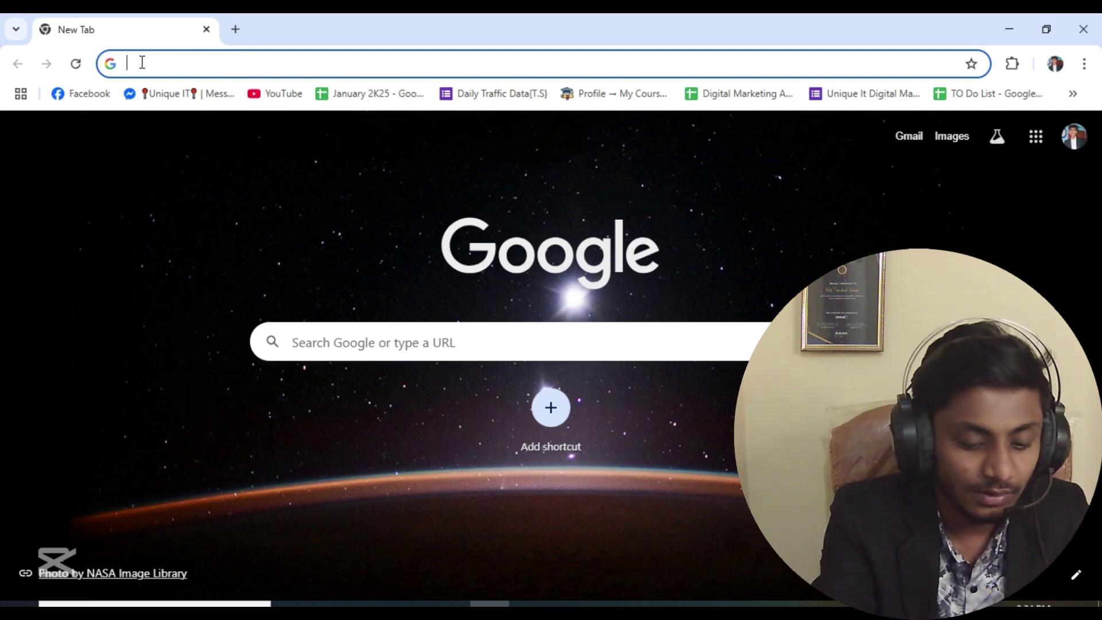
Search Google for "instagram hashtag generator"
text(ins)
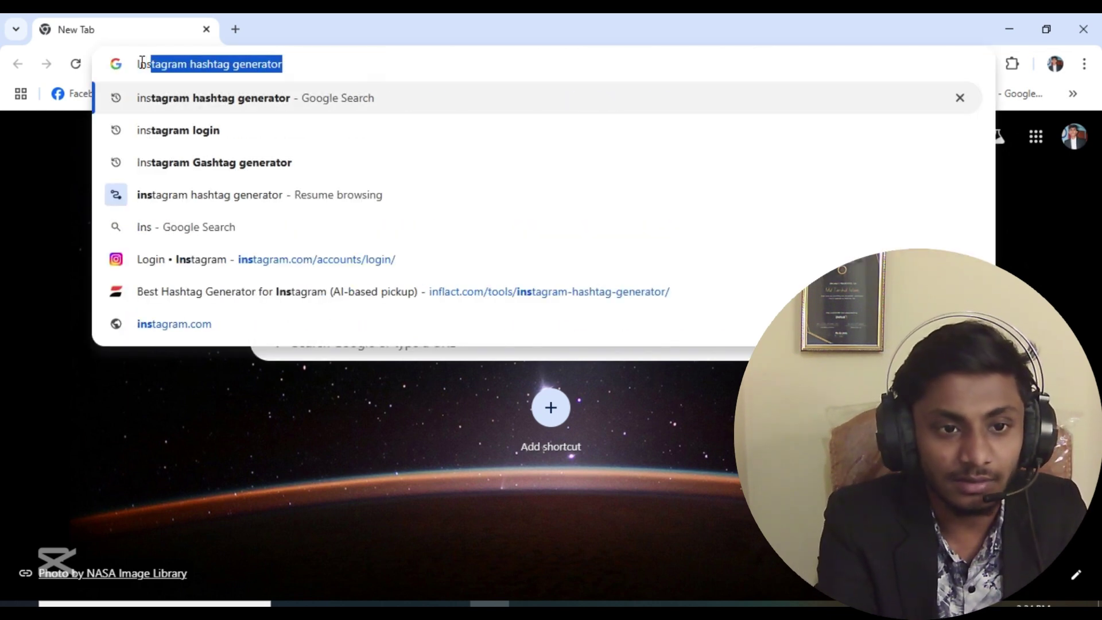
text(ta)
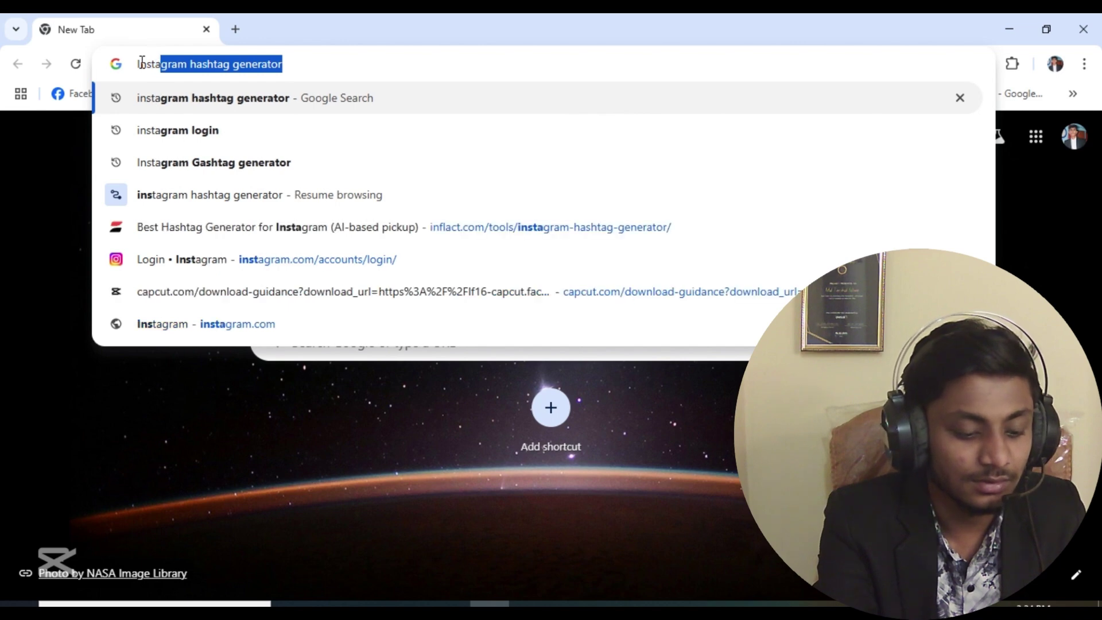
text(gram Has)
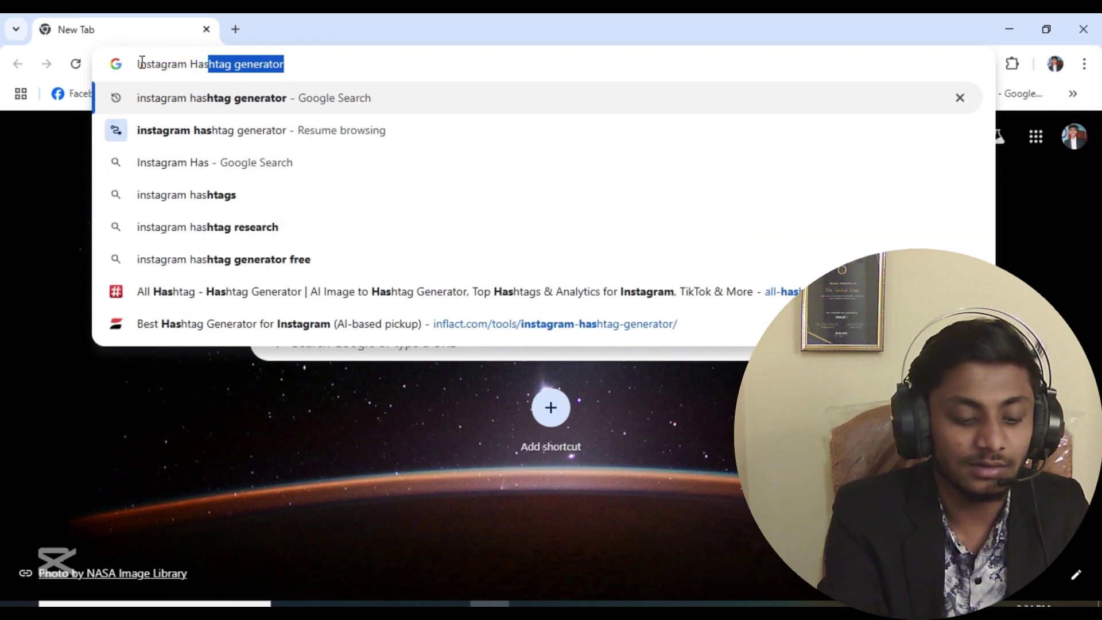
text(hta)
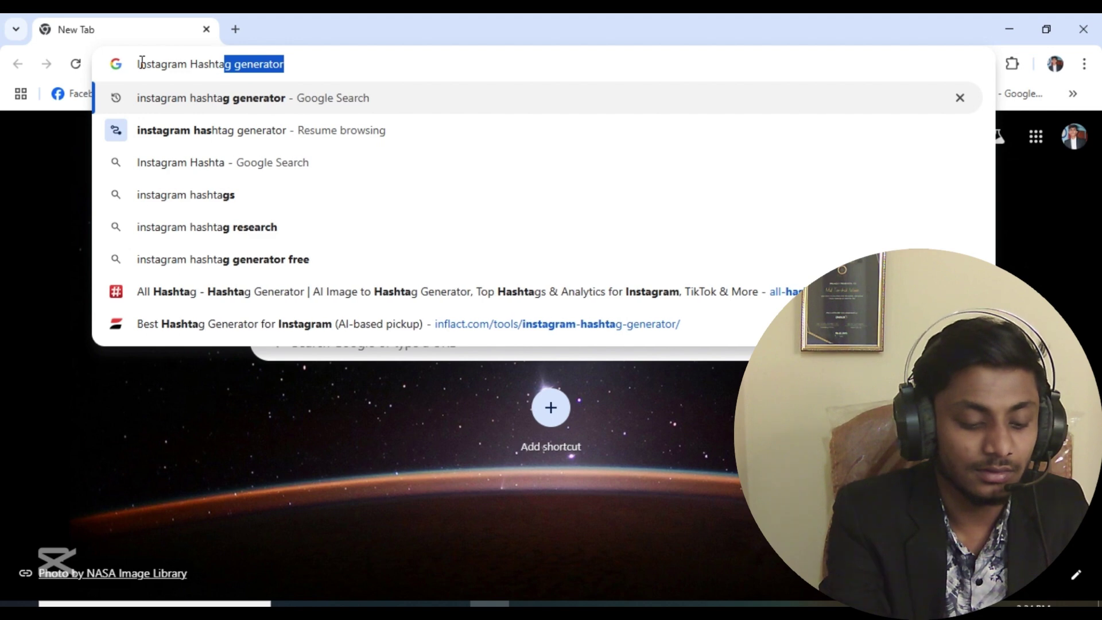
text(g Gen)
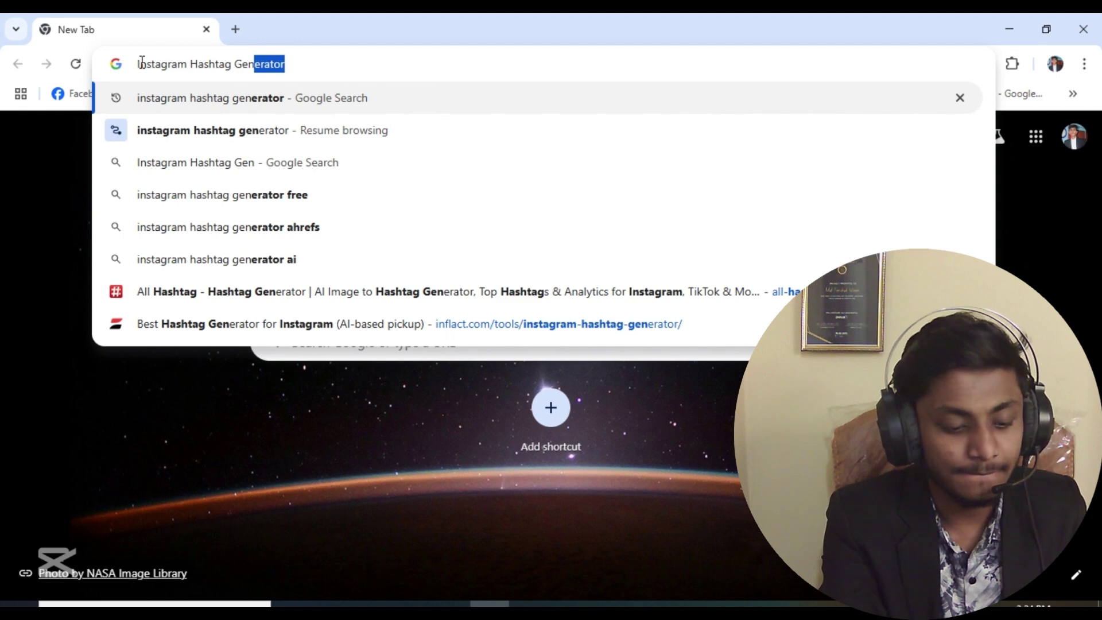
text(er)
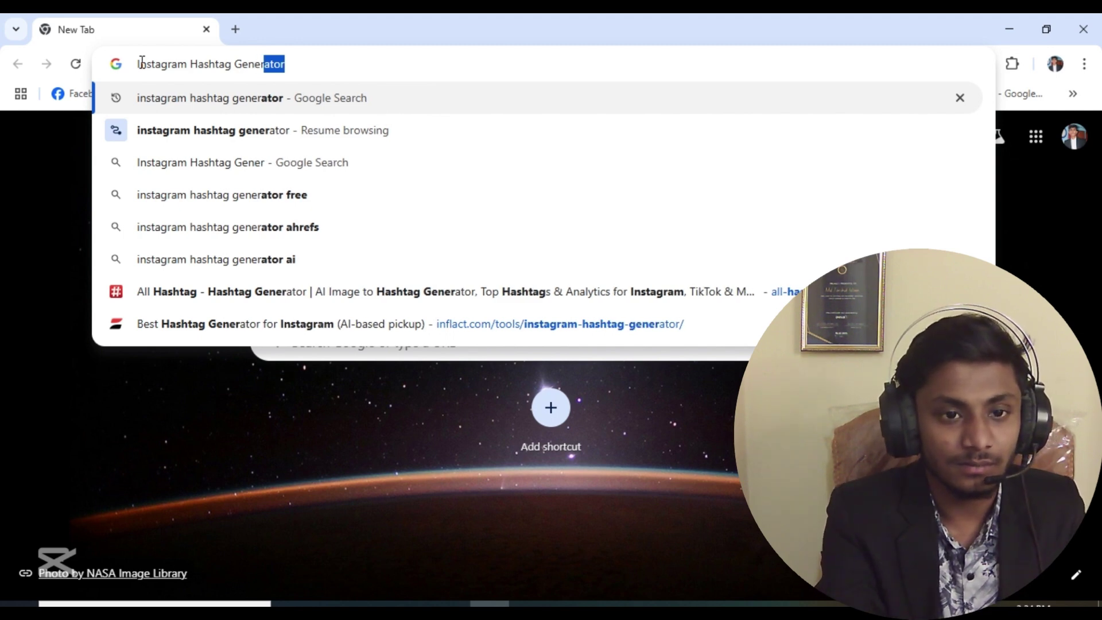
text(at)
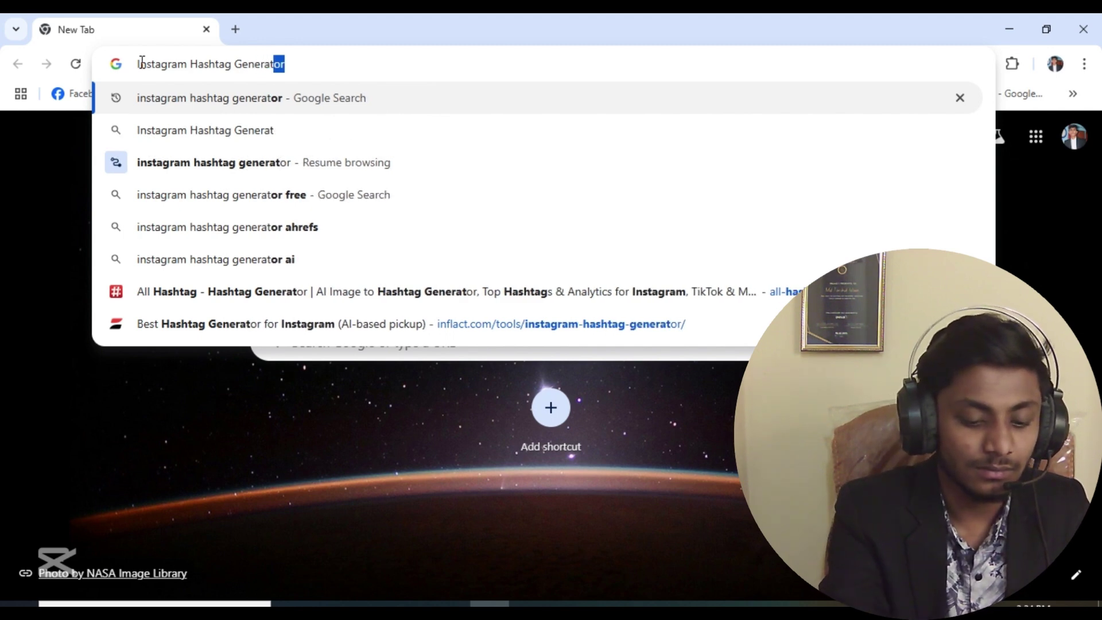
text(or)
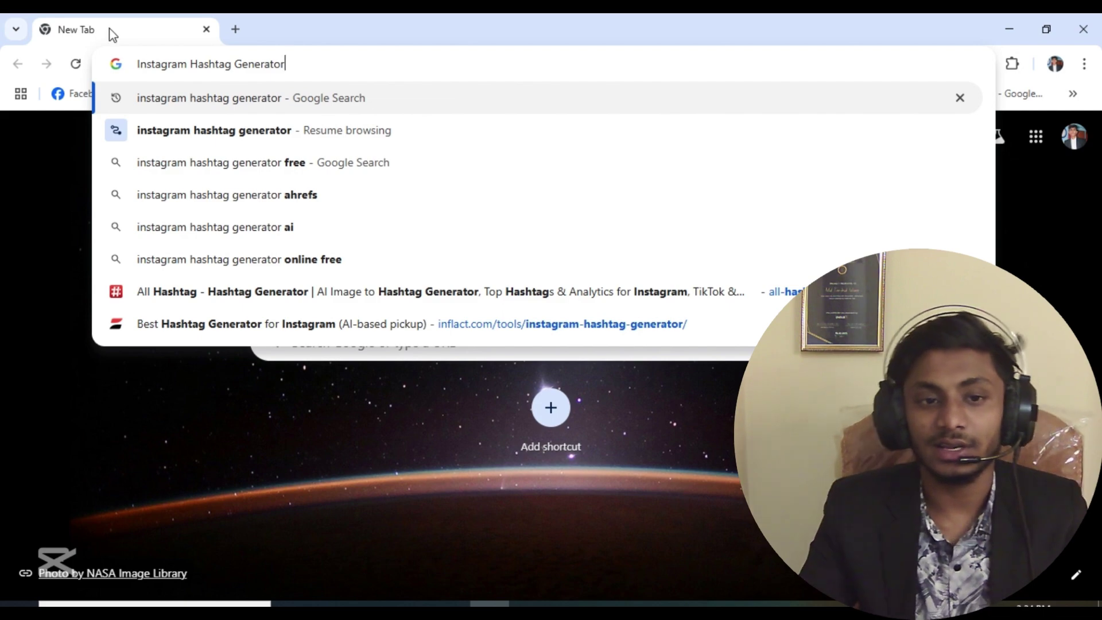
click(202, 136)
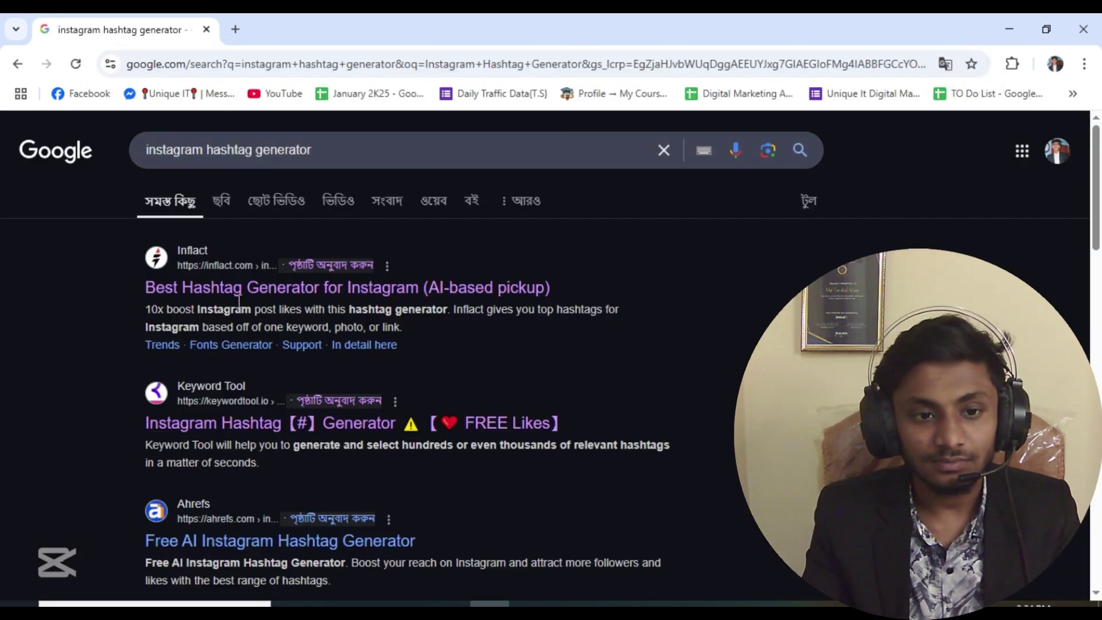
Look through the search results and open Inflact's Best Hashtag Generator for Instagram page
scroll(257, 271, down, 10)
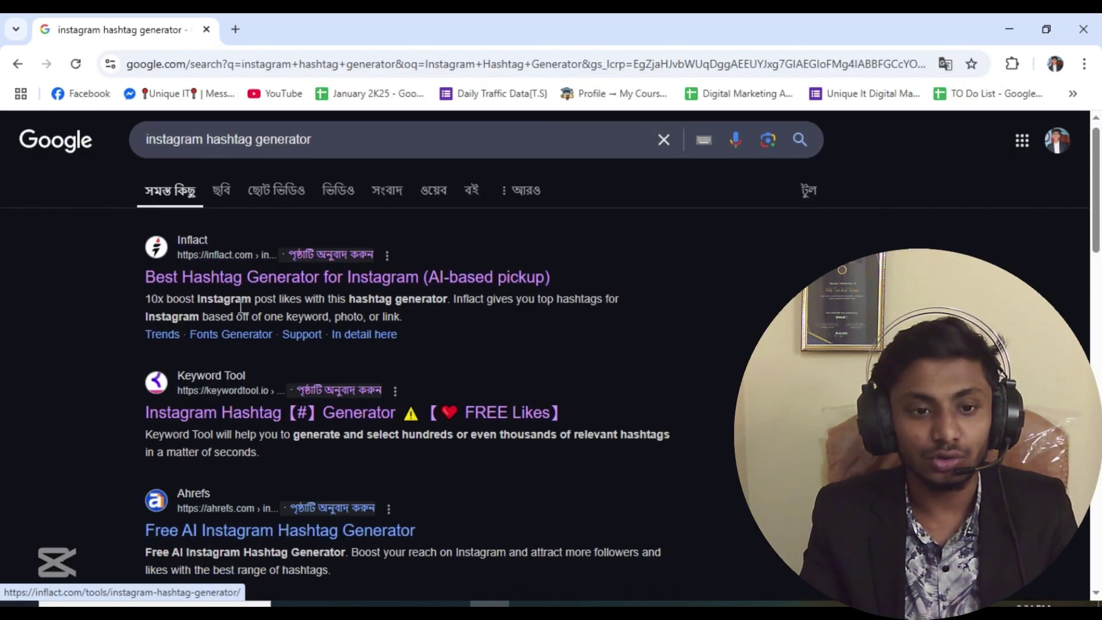
scroll(298, 333, down, 12)
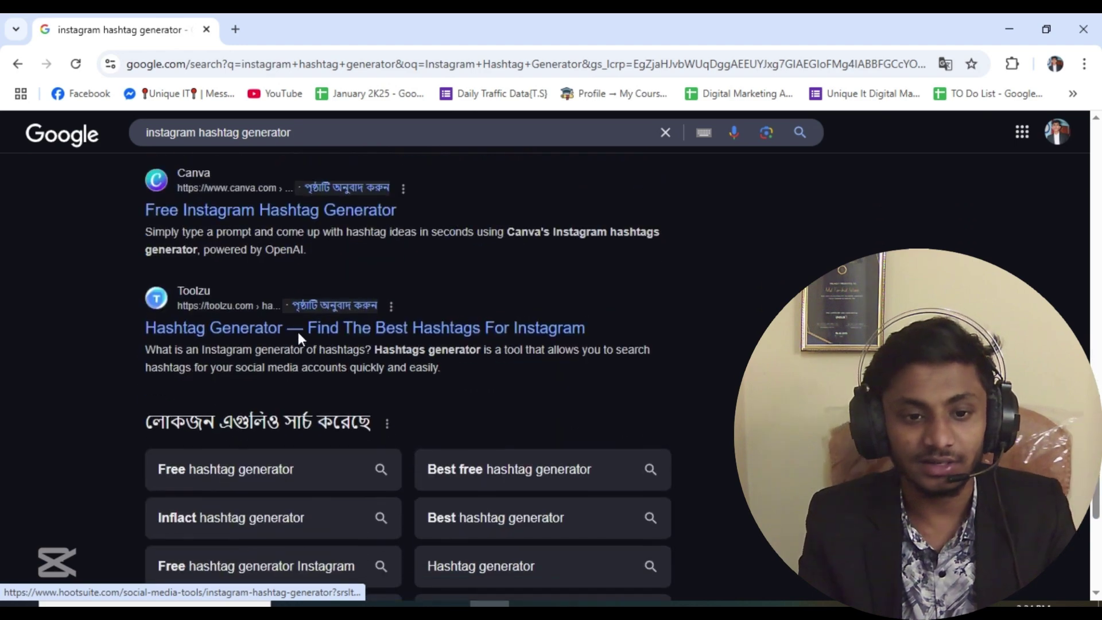
scroll(304, 334, up, 9)
scroll(304, 335, up, 8)
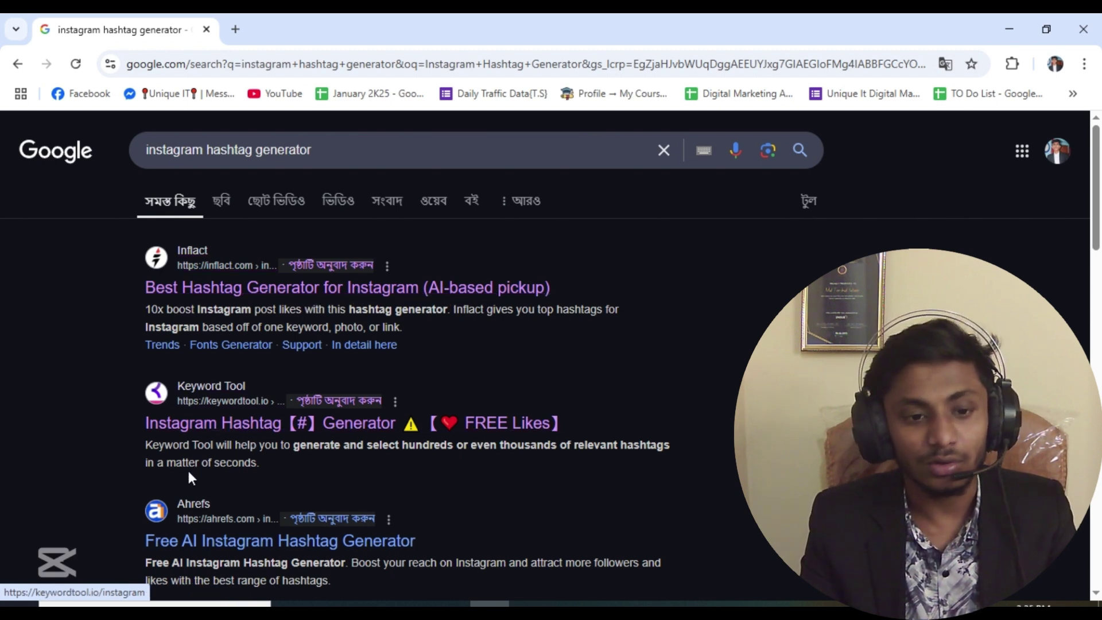
scroll(271, 456, down, 2)
scroll(272, 459, down, 1)
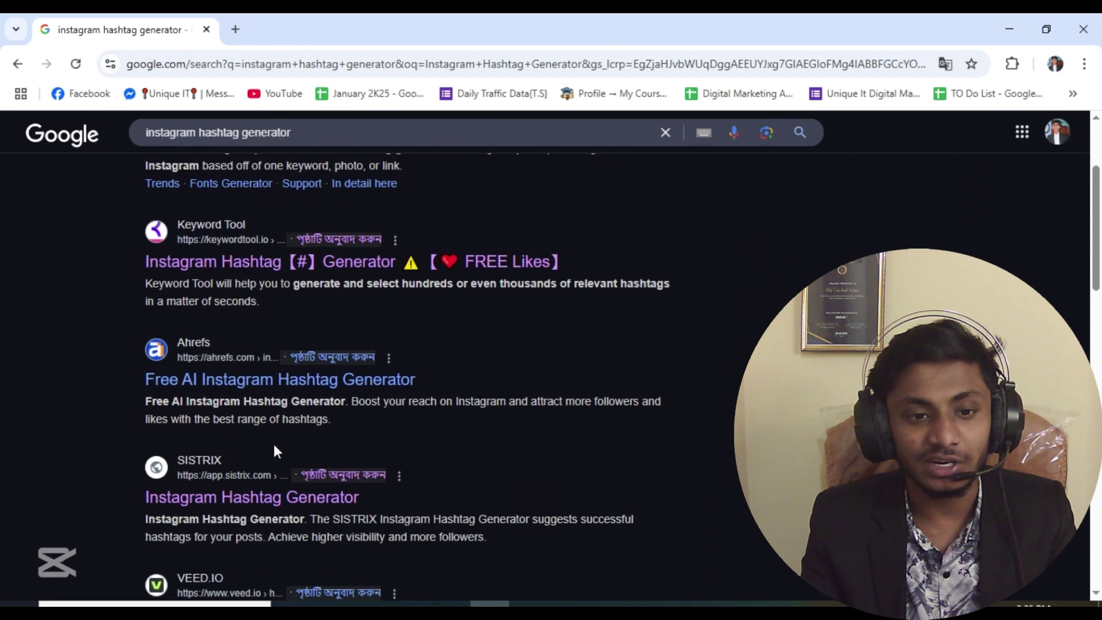
scroll(281, 433, up, 1)
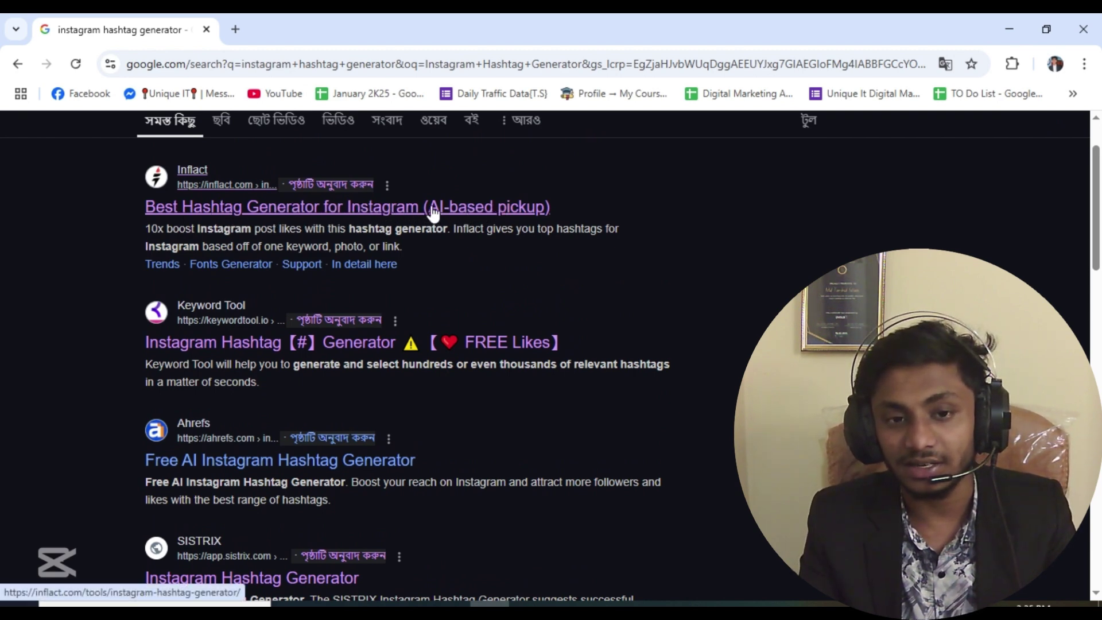
click(211, 215)
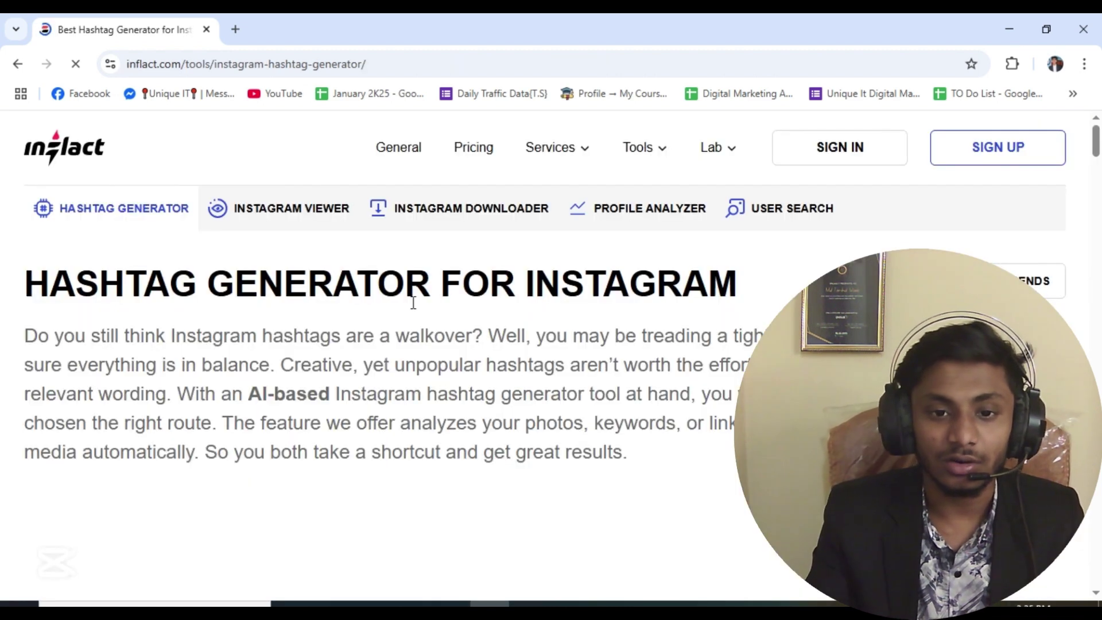
Generate Instagram hashtags by keyword for "dog"
scroll(347, 311, down, 5)
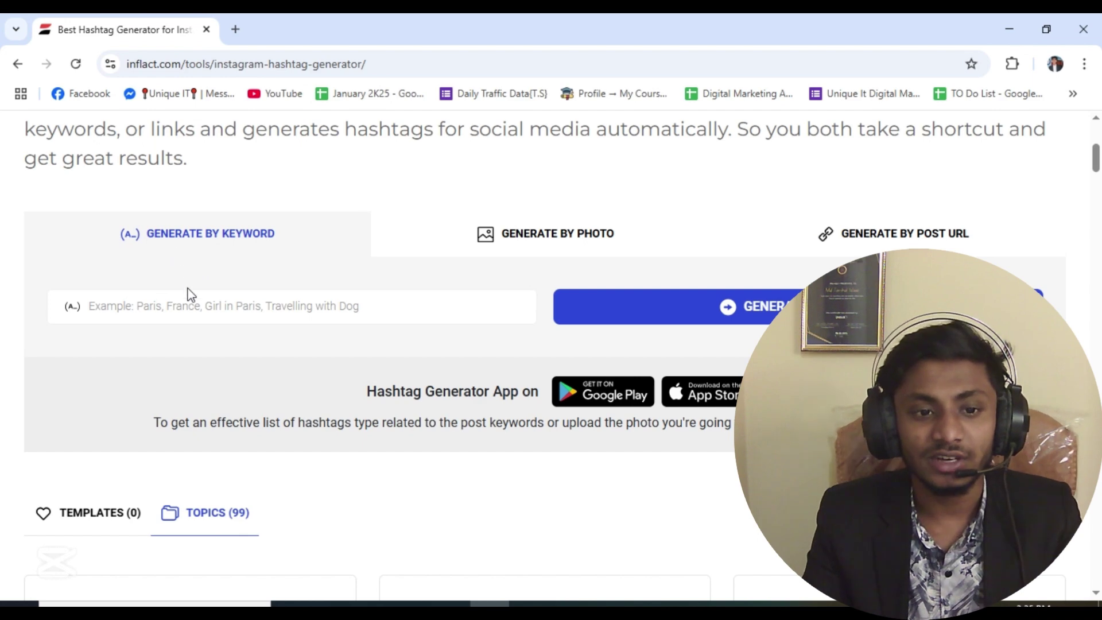
click(161, 304)
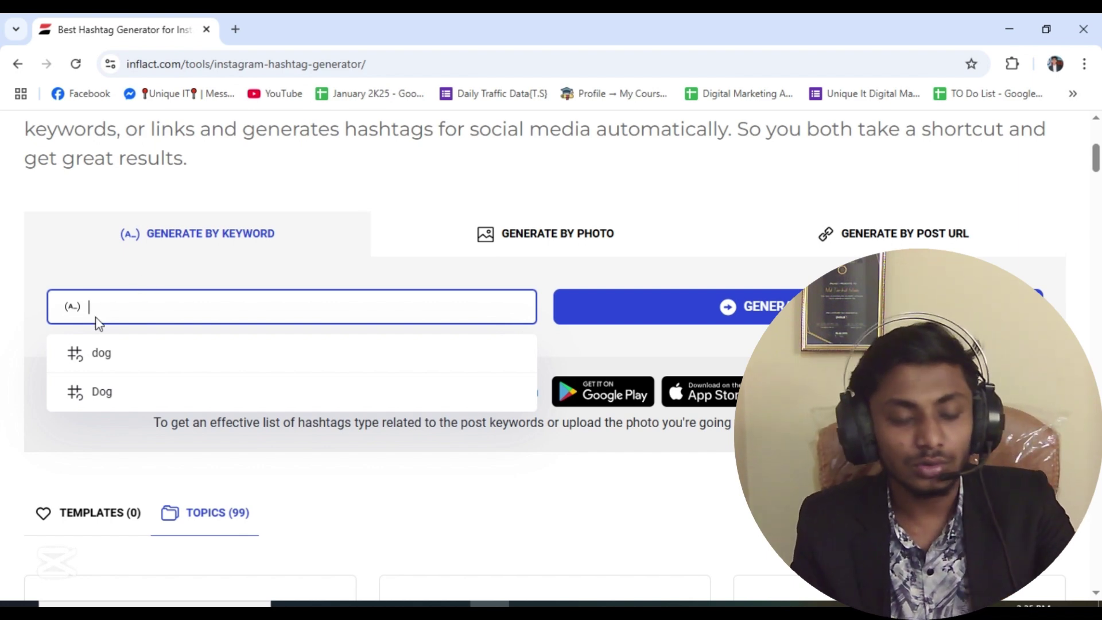
text(doh)
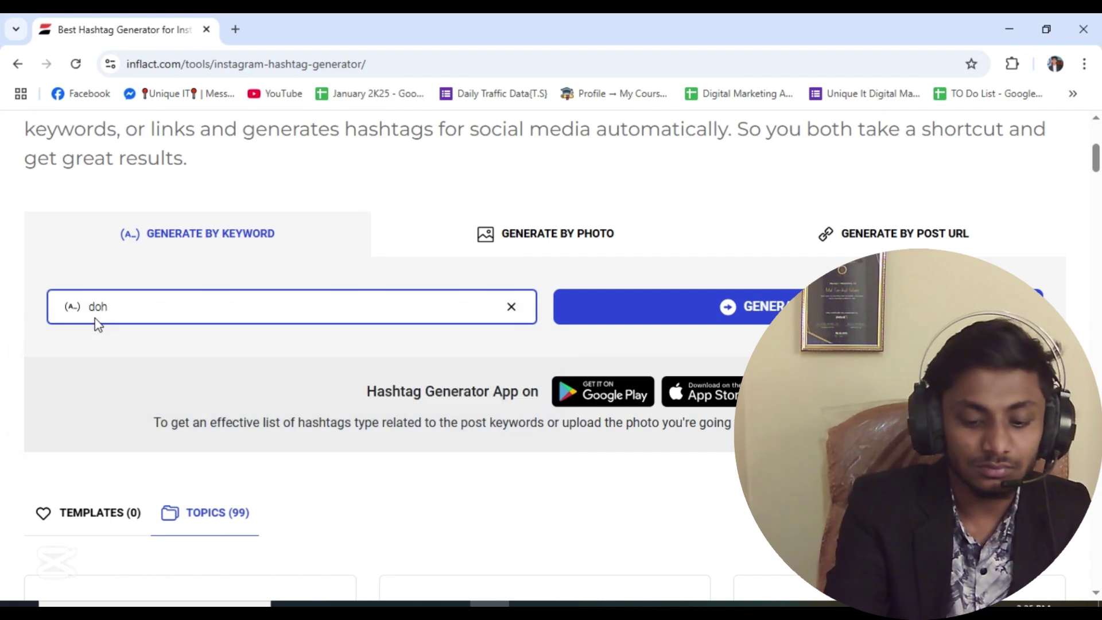
key(BackSpace)
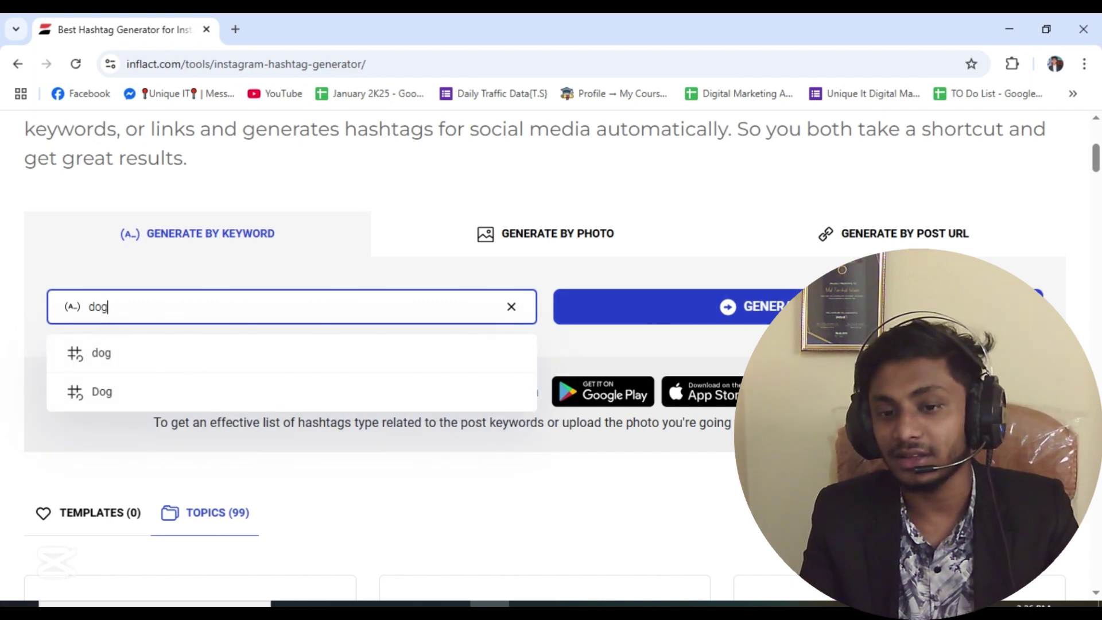
click(603, 310)
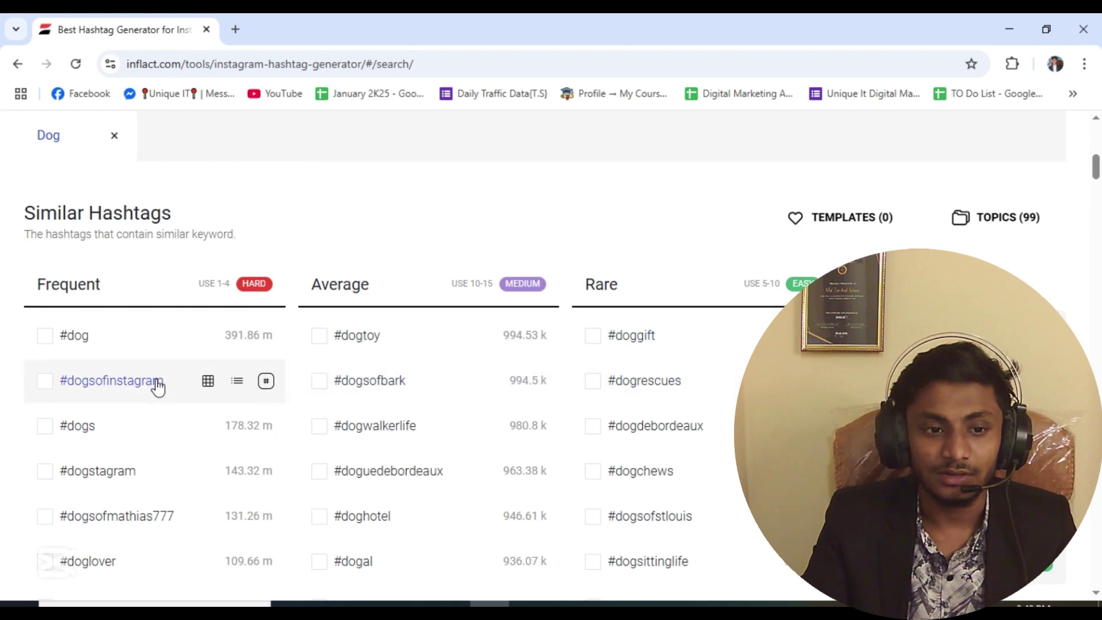
Examine the frequent, average and rare similar hashtags generated for the dog keyword
scroll(147, 364, down, 10)
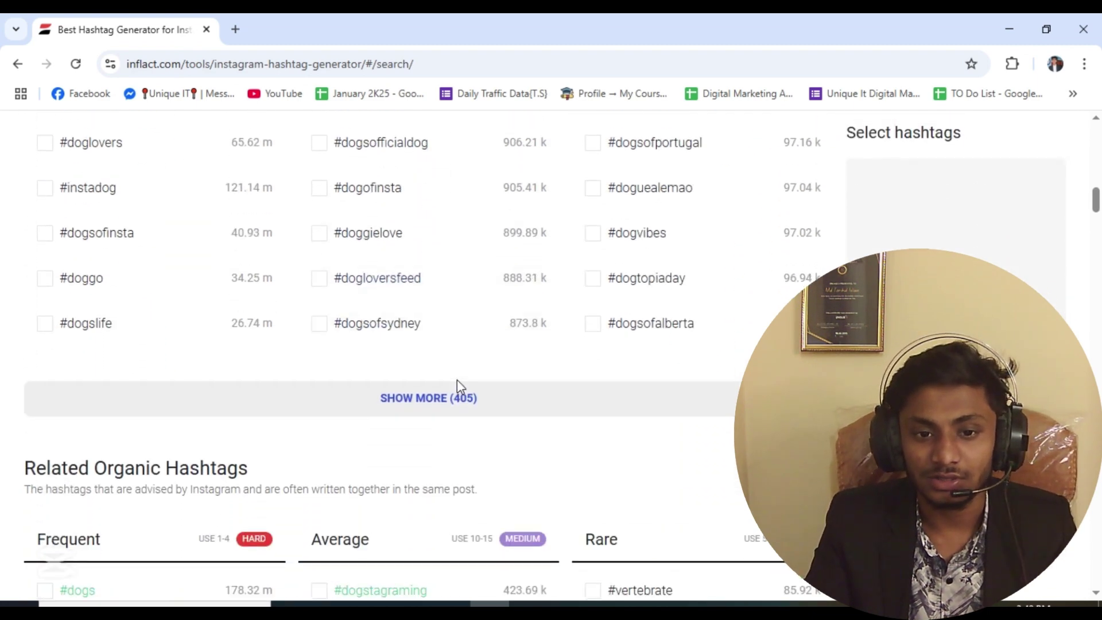
scroll(457, 380, up, 10)
scroll(450, 367, down, 2)
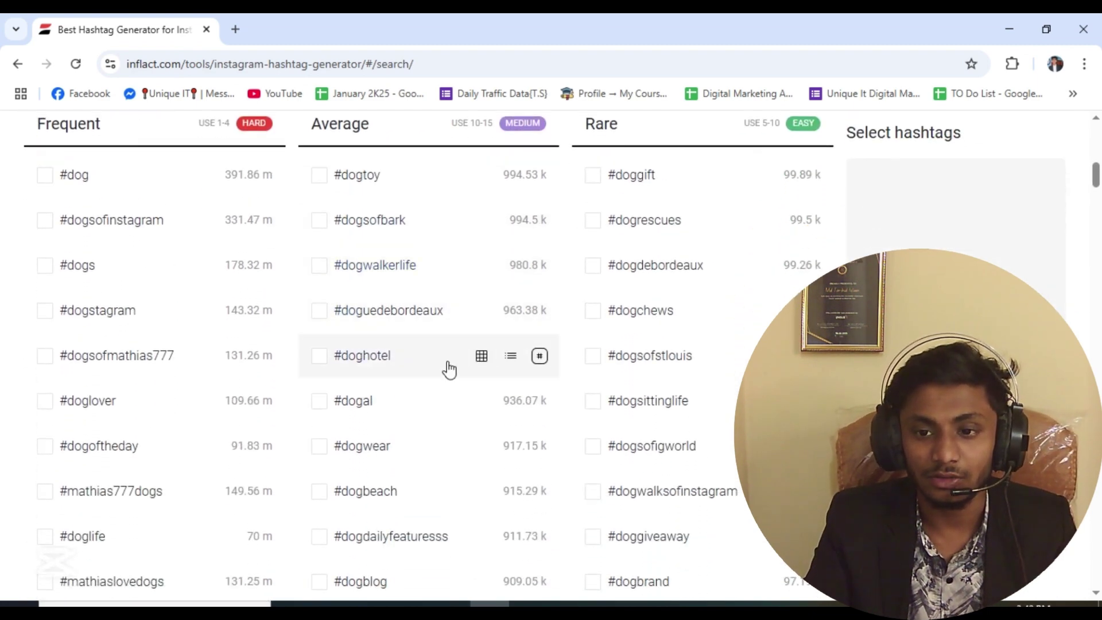
scroll(448, 370, down, 1)
scroll(507, 369, up, 3)
scroll(511, 367, down, 3)
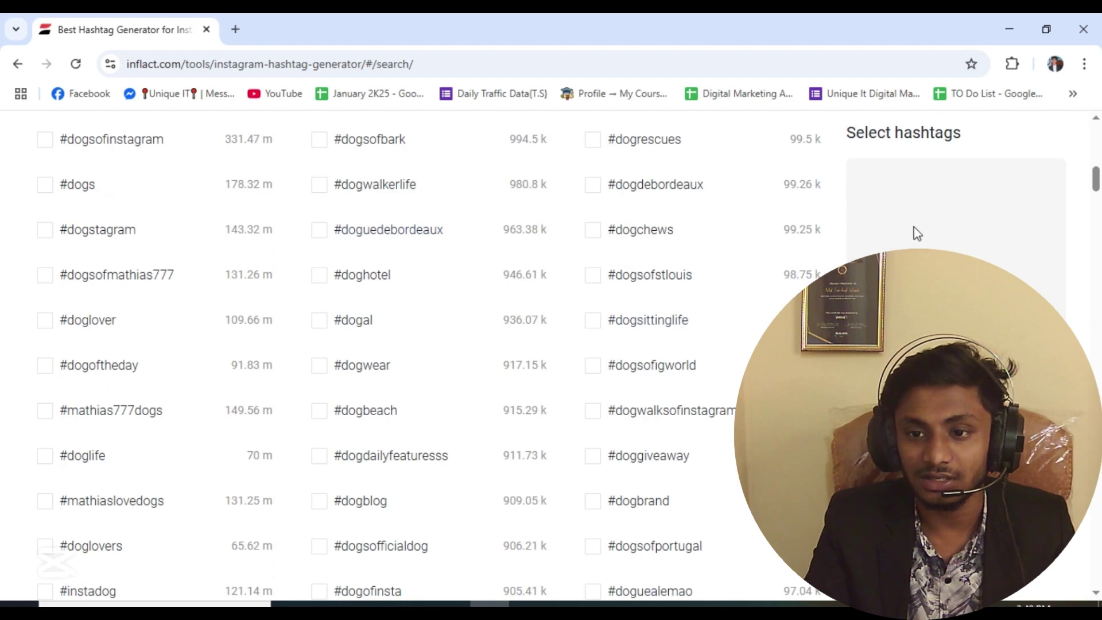
scroll(54, 290, up, 2)
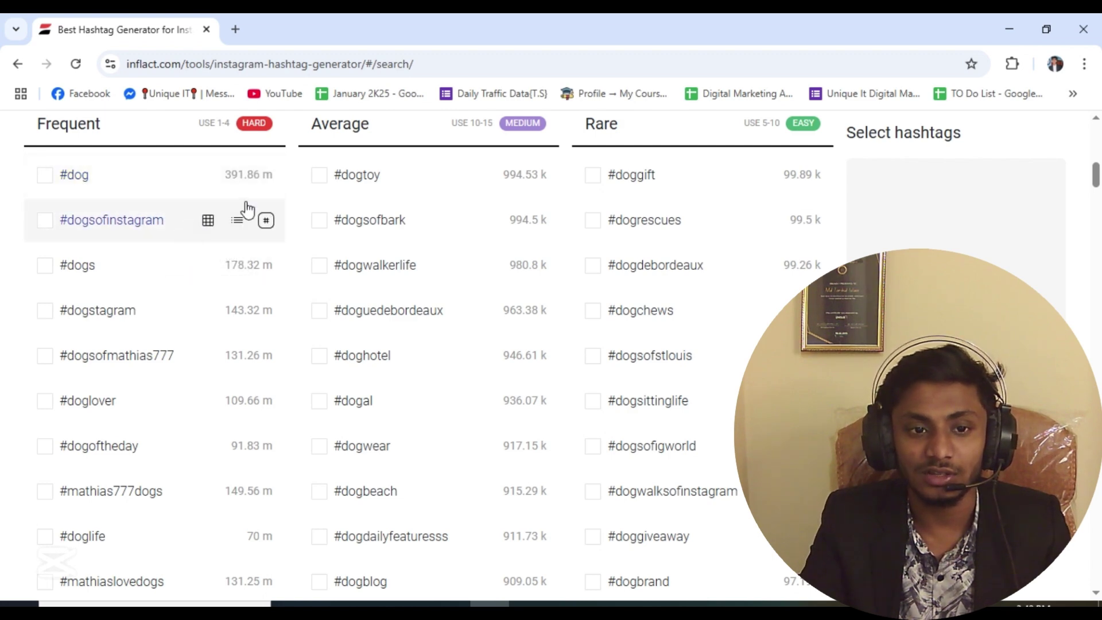
Select the frequent hashtags #dog, #dogsofinstagram, #dogs, #dogstagram, #dogsofmathias777 and #doglover
click(41, 181)
click(45, 220)
click(47, 266)
click(46, 311)
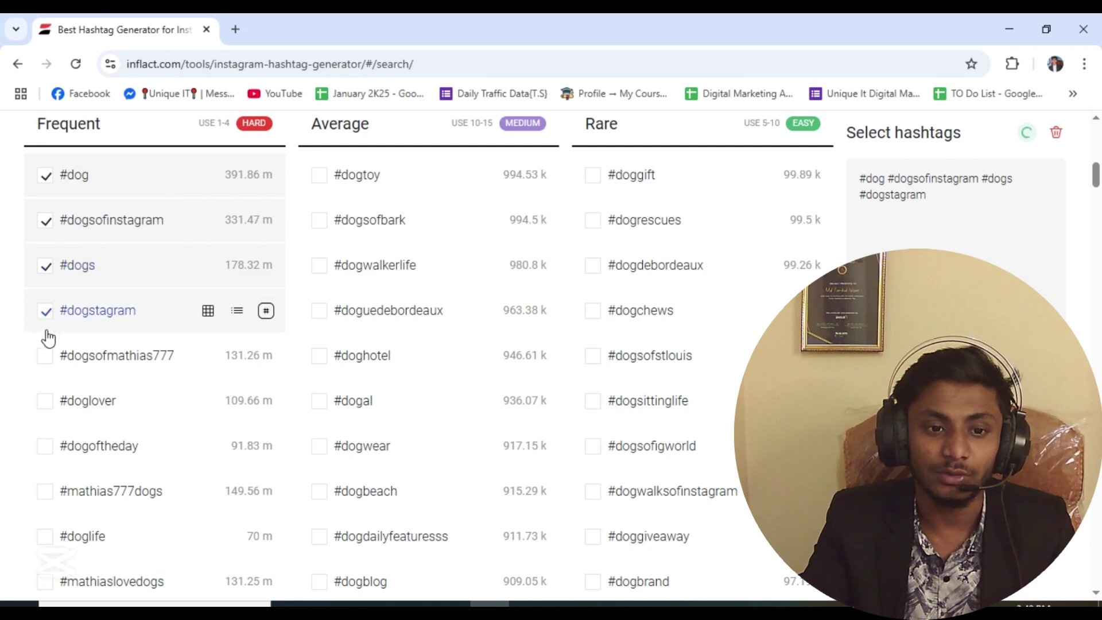
click(45, 355)
click(45, 402)
Add the frequent hashtags #dogoftheday, #mathias777dogs, #doglife, #mathiaslovedogs, #doglovers and #instadog to the selection
scroll(46, 401, down, 1)
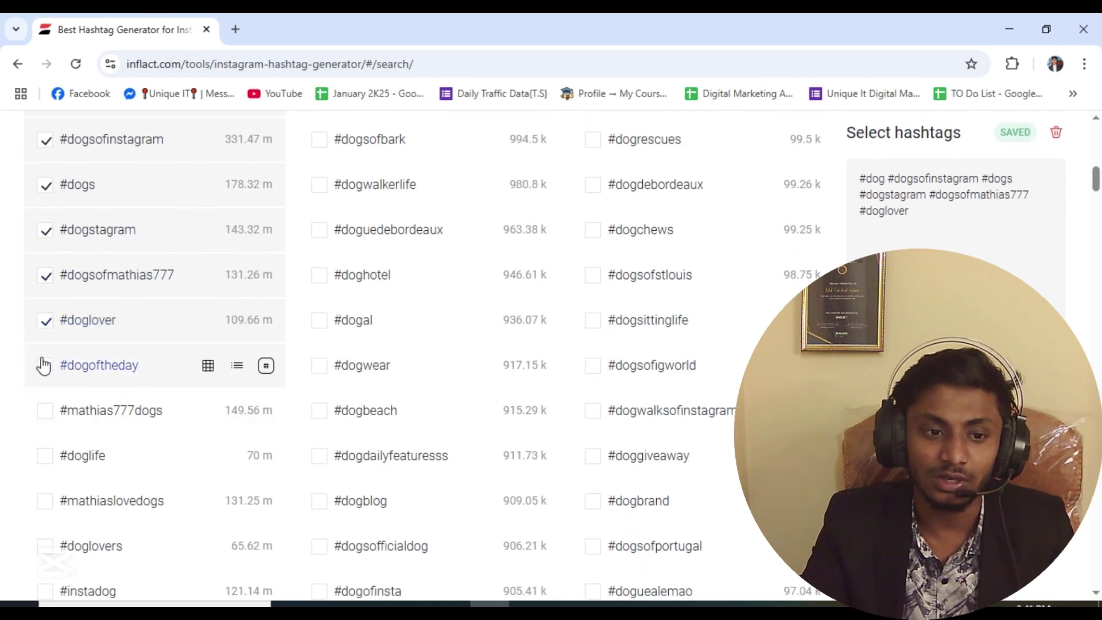
click(43, 365)
click(46, 409)
scroll(104, 345, down, 2)
click(60, 308)
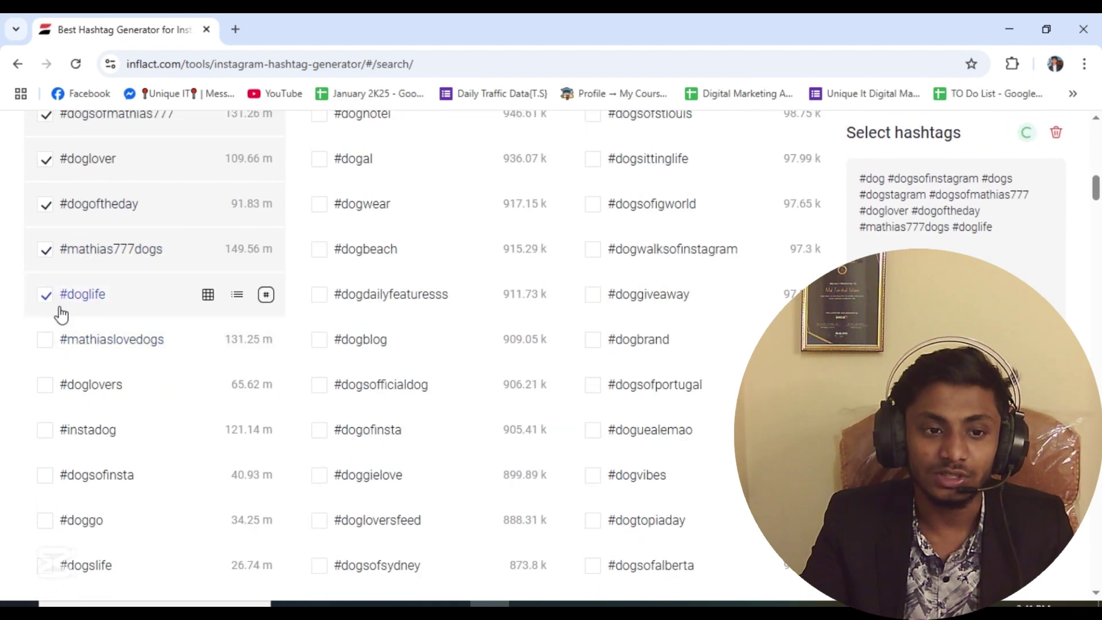
click(63, 339)
click(74, 383)
click(94, 435)
Add the frequent hashtags #dogsofinsta, #doggo and #dogslife to the selection
scroll(109, 373, down, 1)
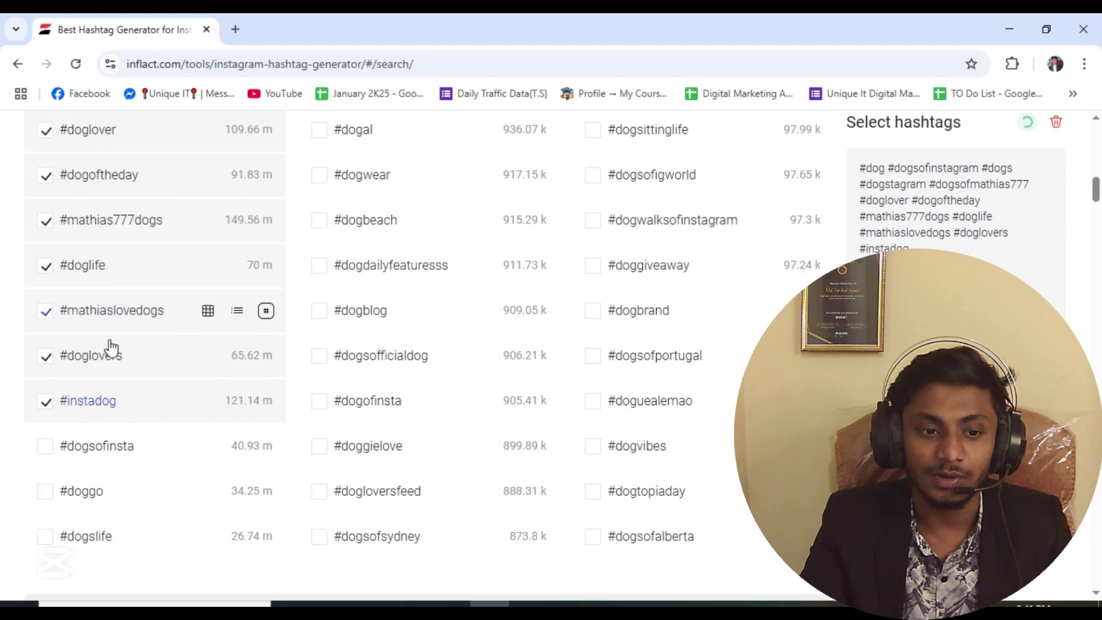
scroll(112, 347, down, 2)
click(104, 313)
click(95, 359)
click(87, 403)
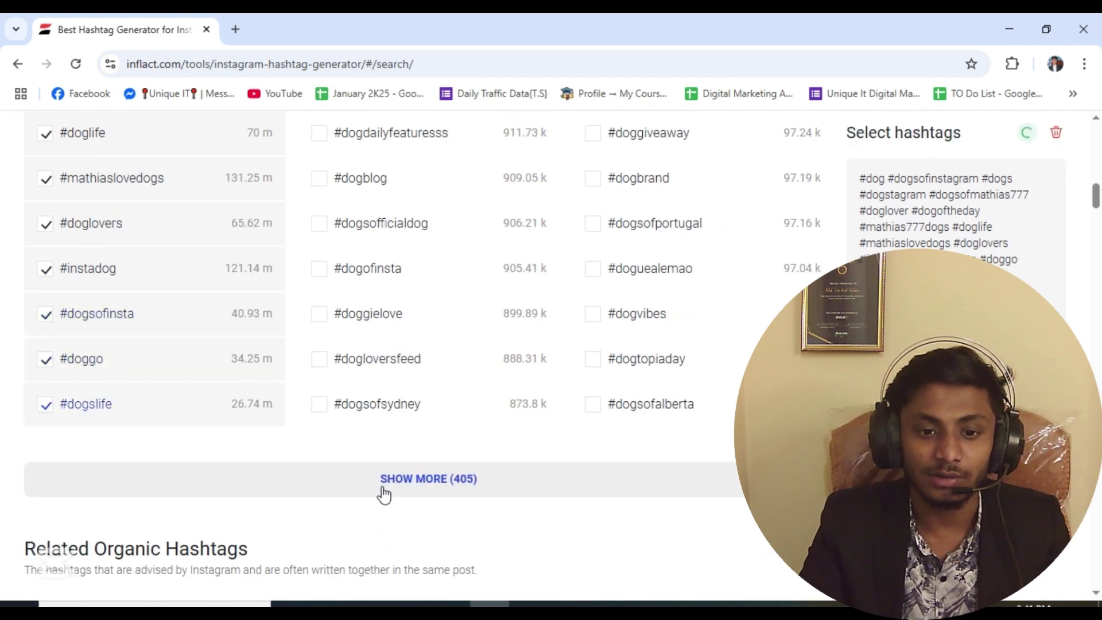
Expand the similar hashtags list and select #doggy, #ilovemydog, #doglove, #dogs_of_instagram and #dogsofig in the Frequent column
click(471, 493)
click(86, 445)
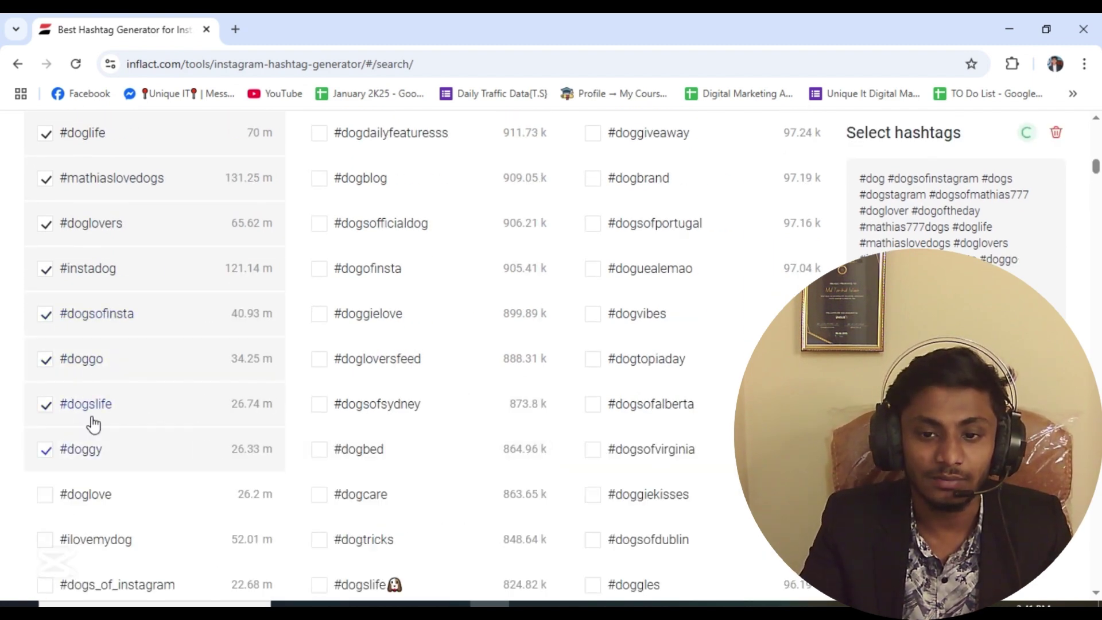
scroll(94, 425, down, 2)
click(69, 380)
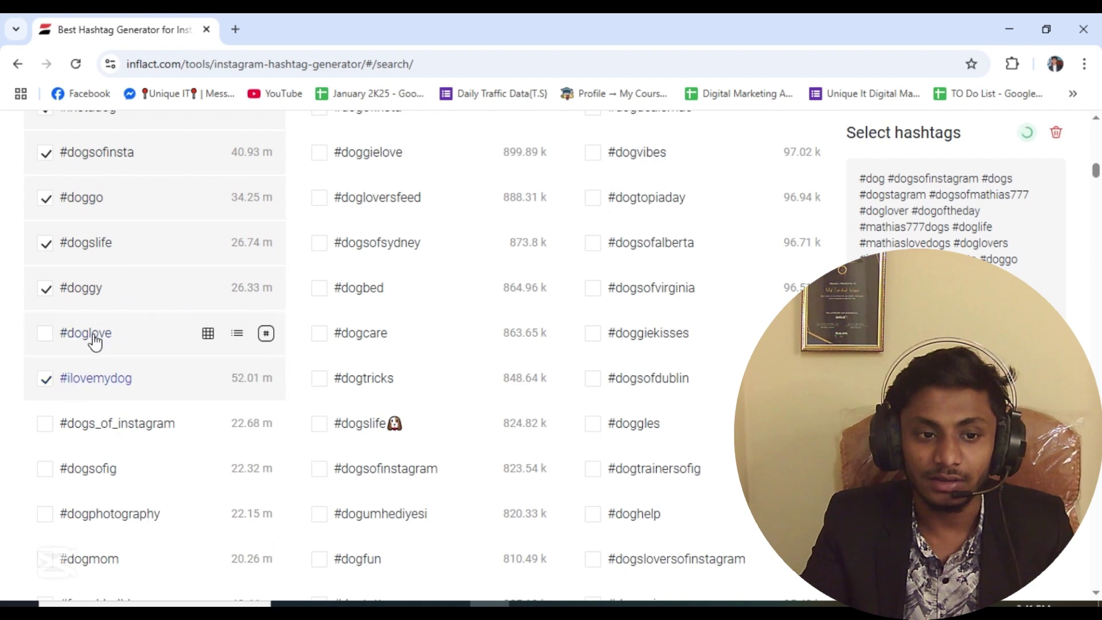
click(92, 337)
click(91, 426)
click(81, 472)
Add the frequent hashtags #dogphotography, #dogmom, #frenchbulldog and #dogsofinstaworld to the selection
scroll(86, 453, down, 2)
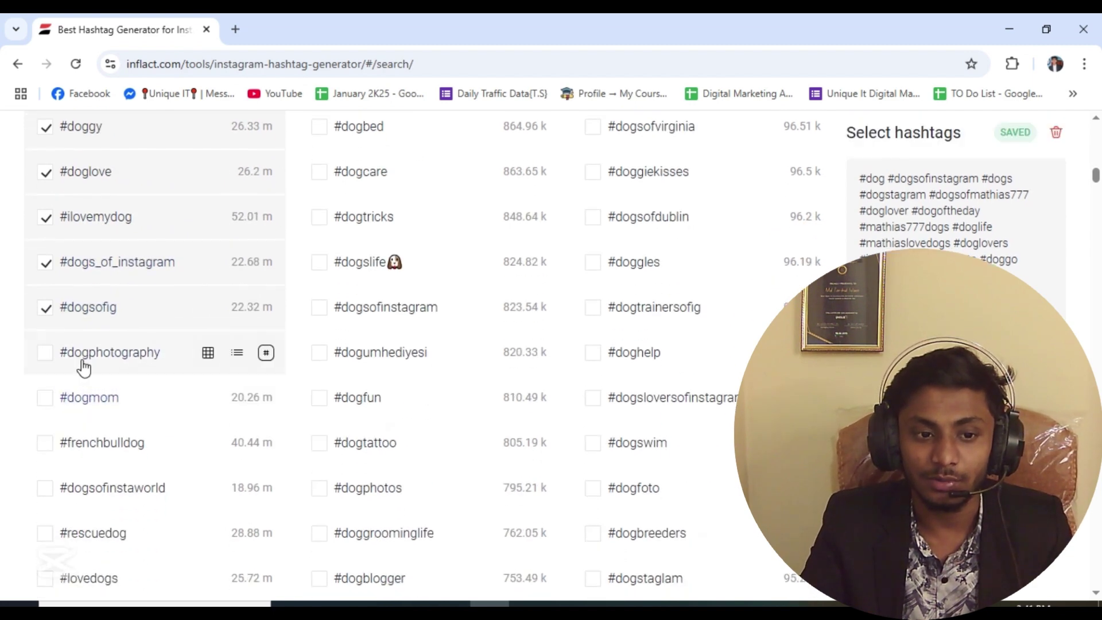
click(84, 363)
click(82, 405)
click(87, 448)
click(86, 489)
Add the frequent hashtags #rescuedog, #lovedogs, #bulldog and #dogmodel to the selection
scroll(73, 432, down, 1)
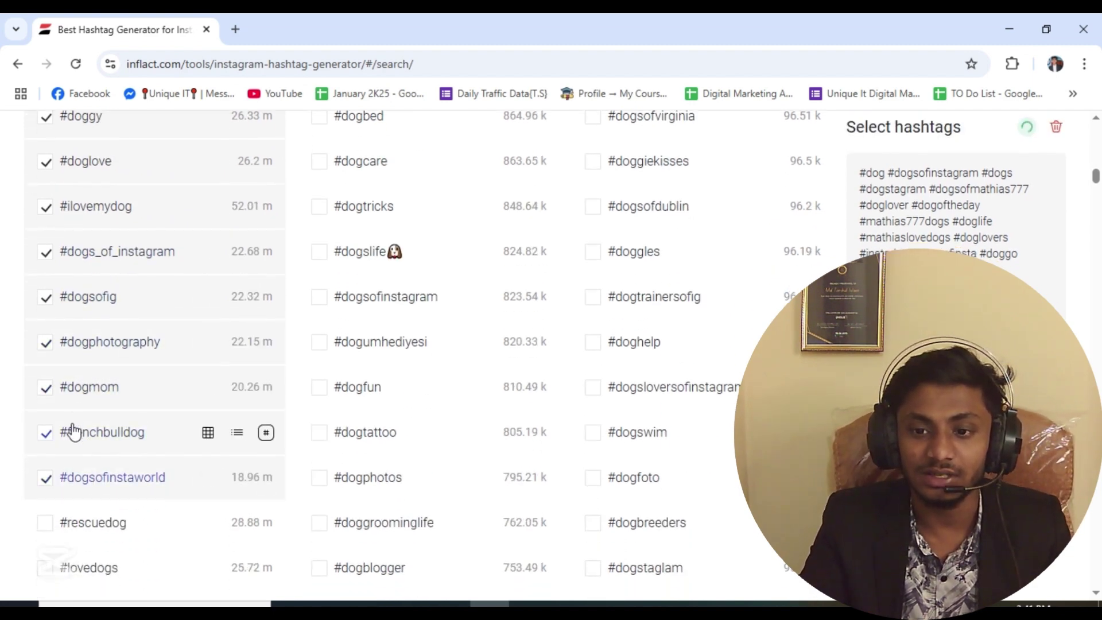
click(81, 456)
click(81, 488)
scroll(80, 435, down, 2)
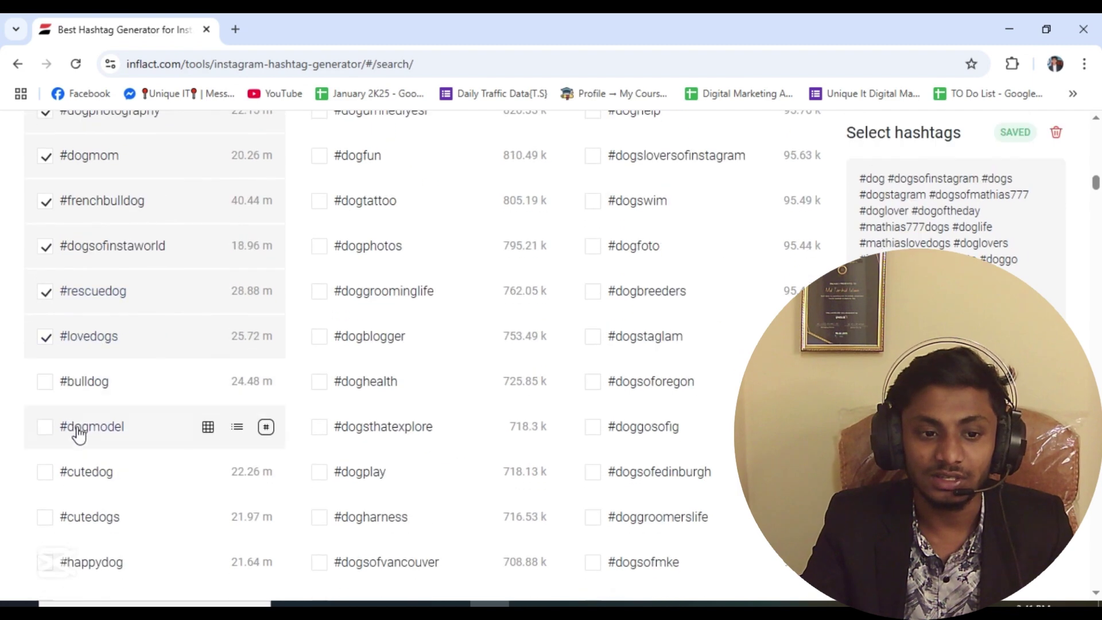
click(84, 391)
click(72, 424)
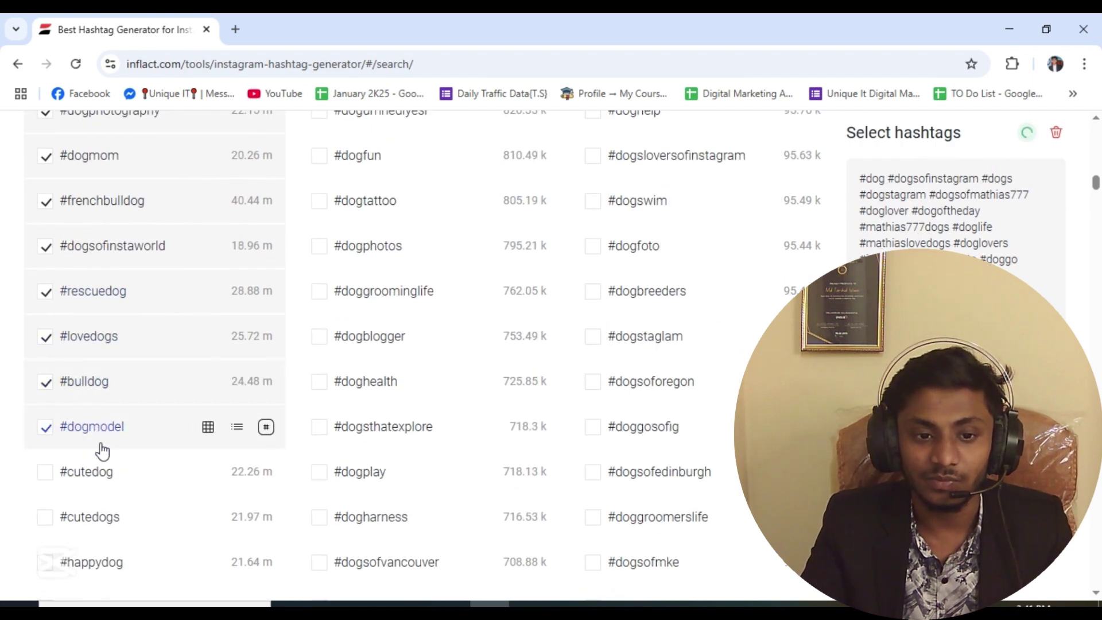
Add the frequent hashtags #cutedog and #cutedogs to the selection
click(99, 474)
scroll(91, 422, down, 4)
click(89, 197)
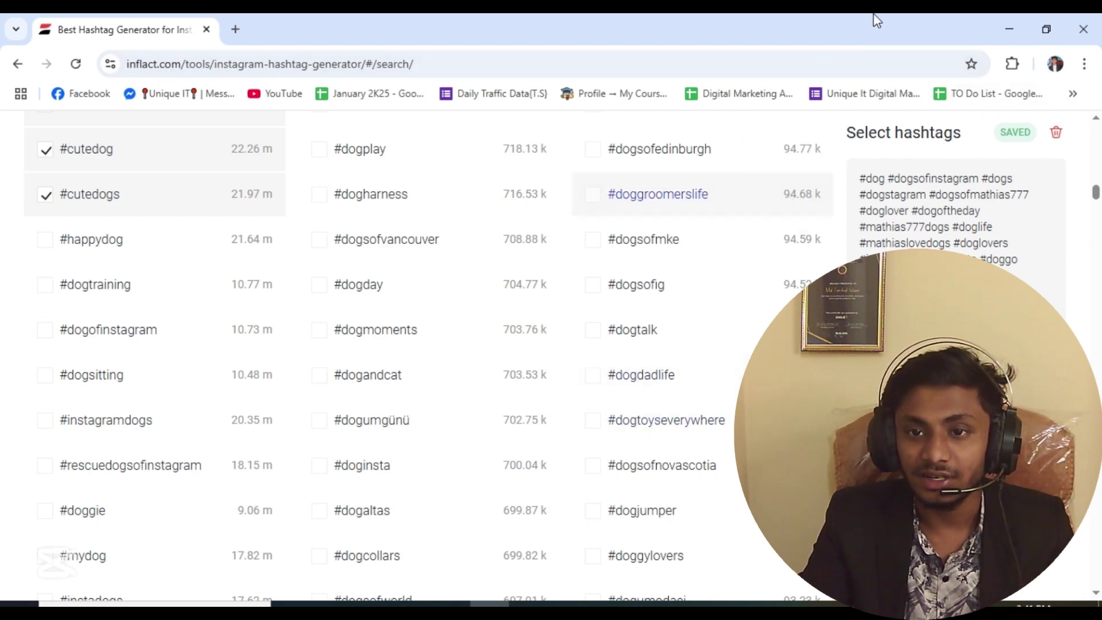
Switch to the desktop and create a new text document there named Hashtag
click(1009, 28)
right_click(581, 262)
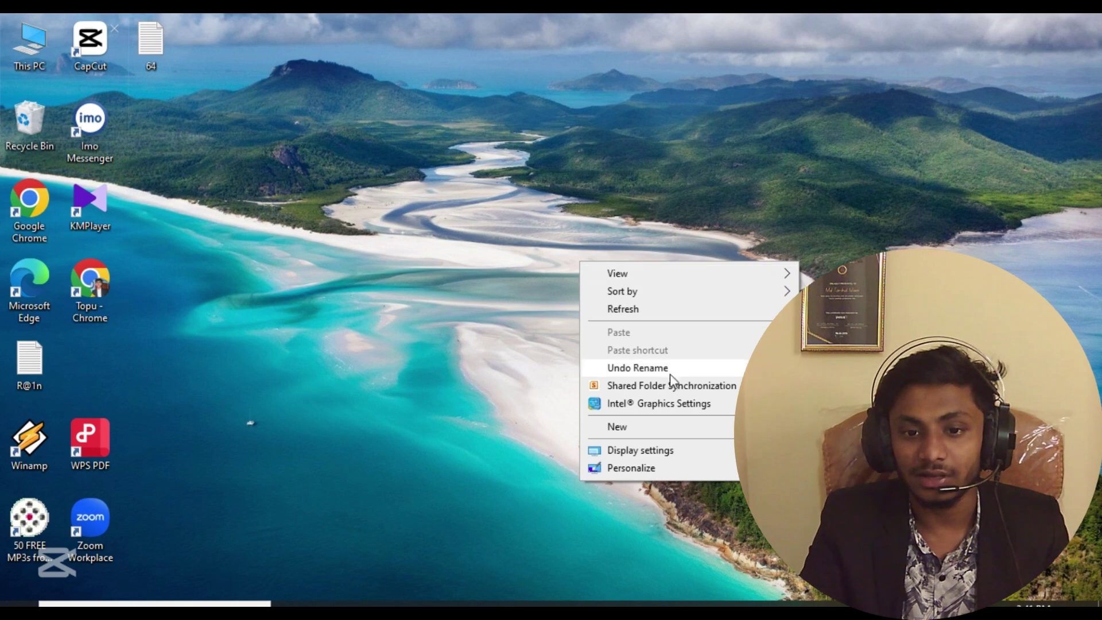
mouse_move(651, 435)
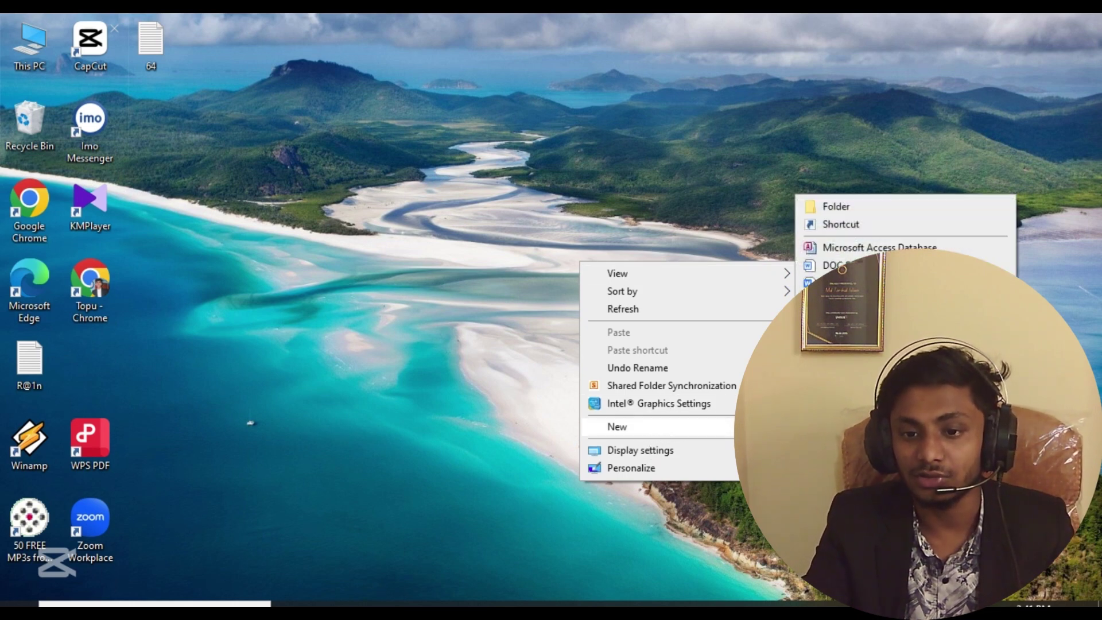
click(850, 372)
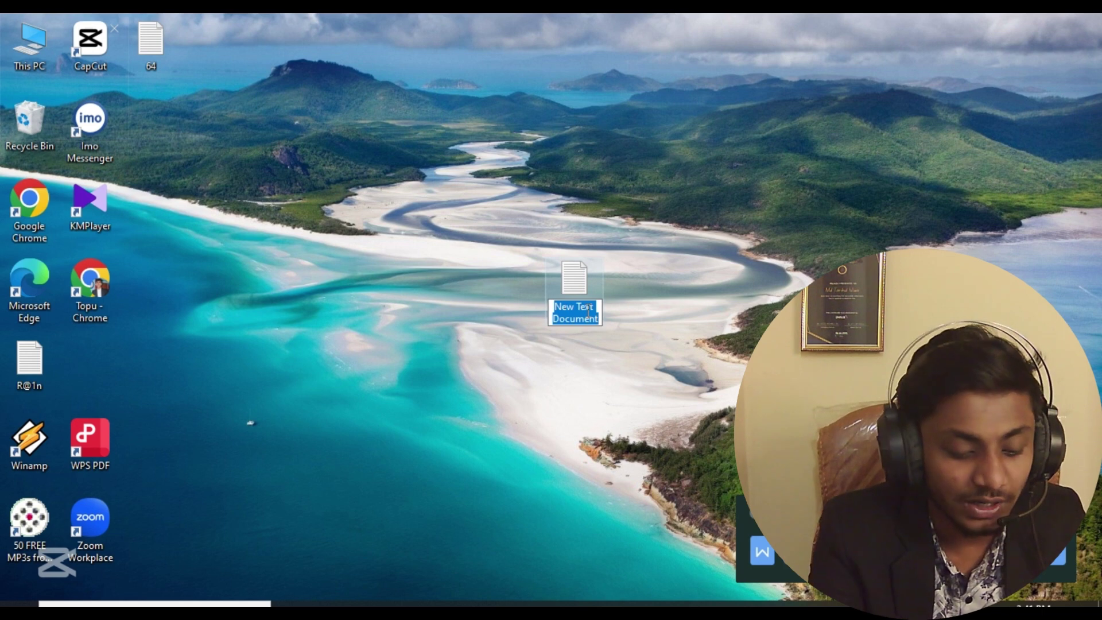
text(Hash)
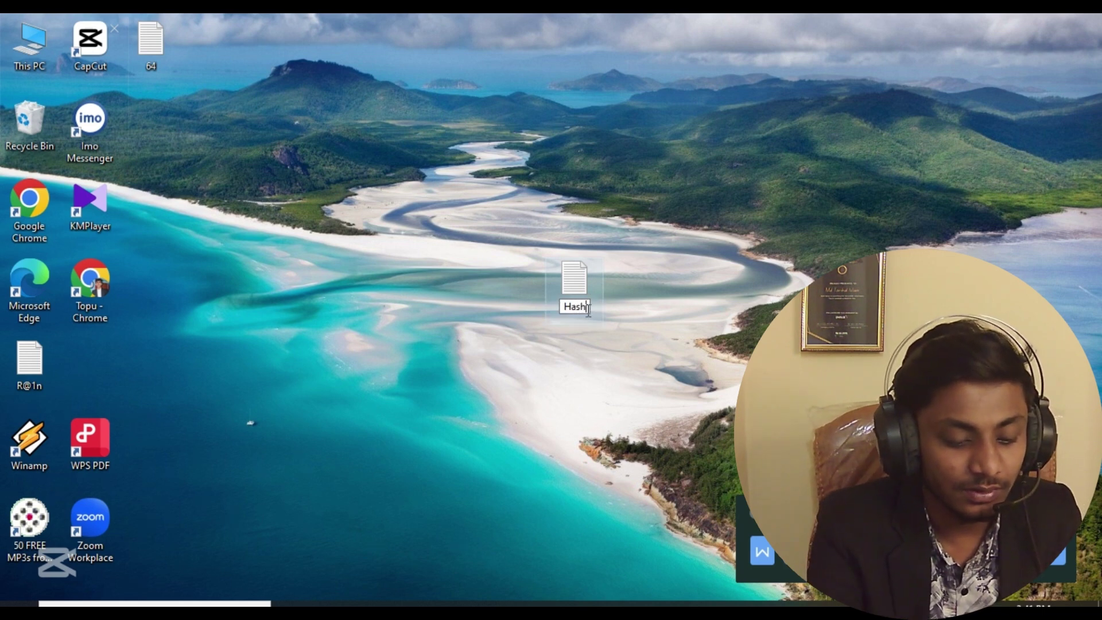
text(ta)
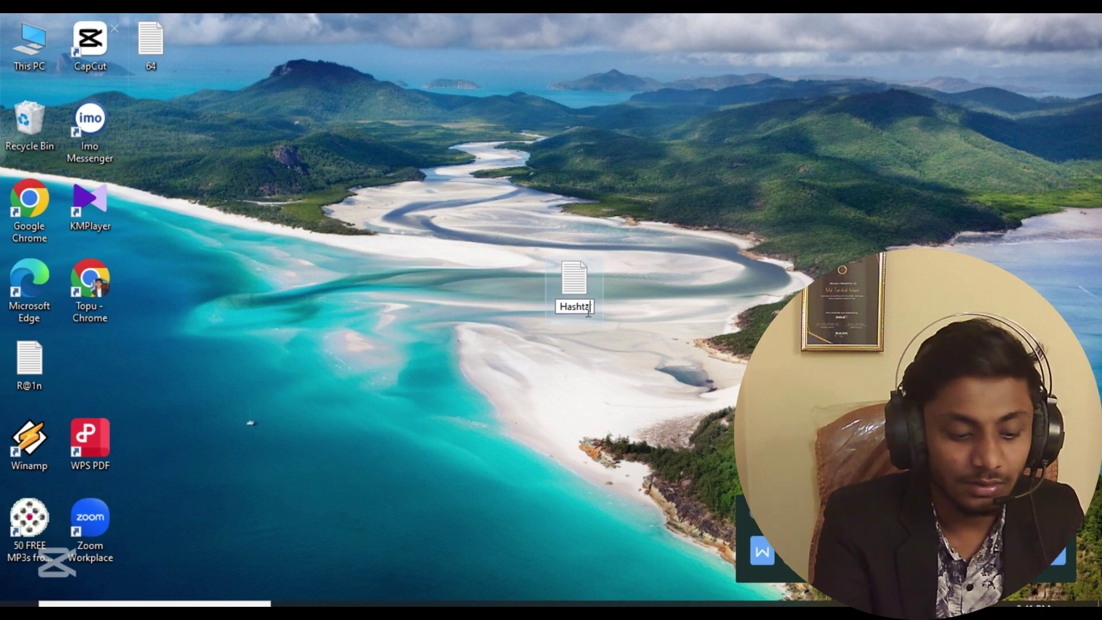
text(g)
click(894, 215)
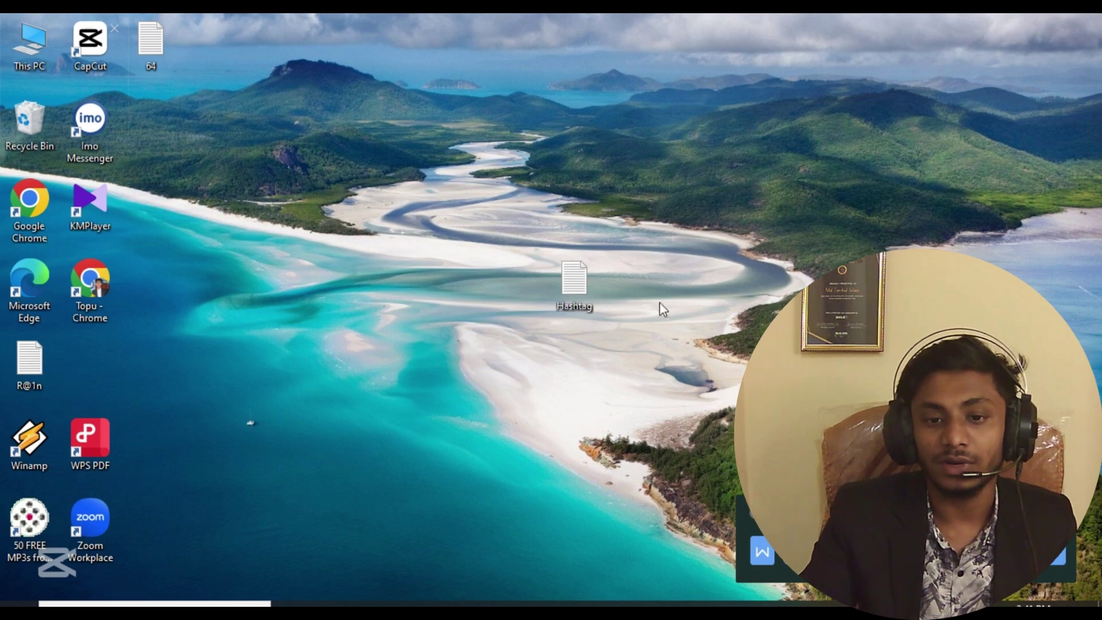
Open the Hashtag file in Notepad and paste the copied hashtags below a "set 01" heading underlined with "------"
double_click(576, 280)
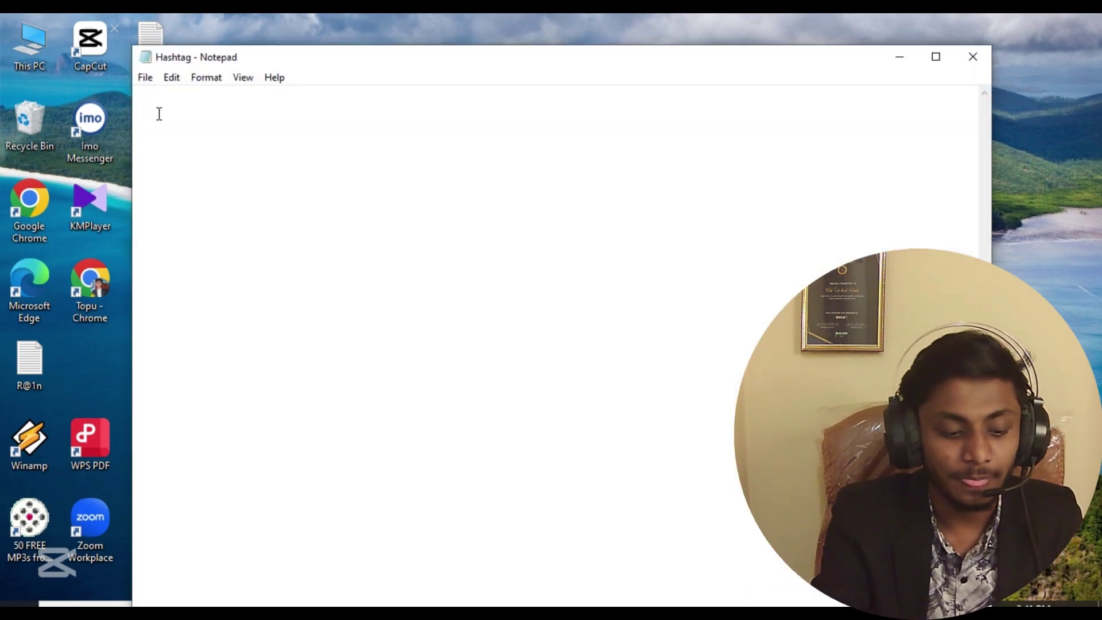
text(set 01)
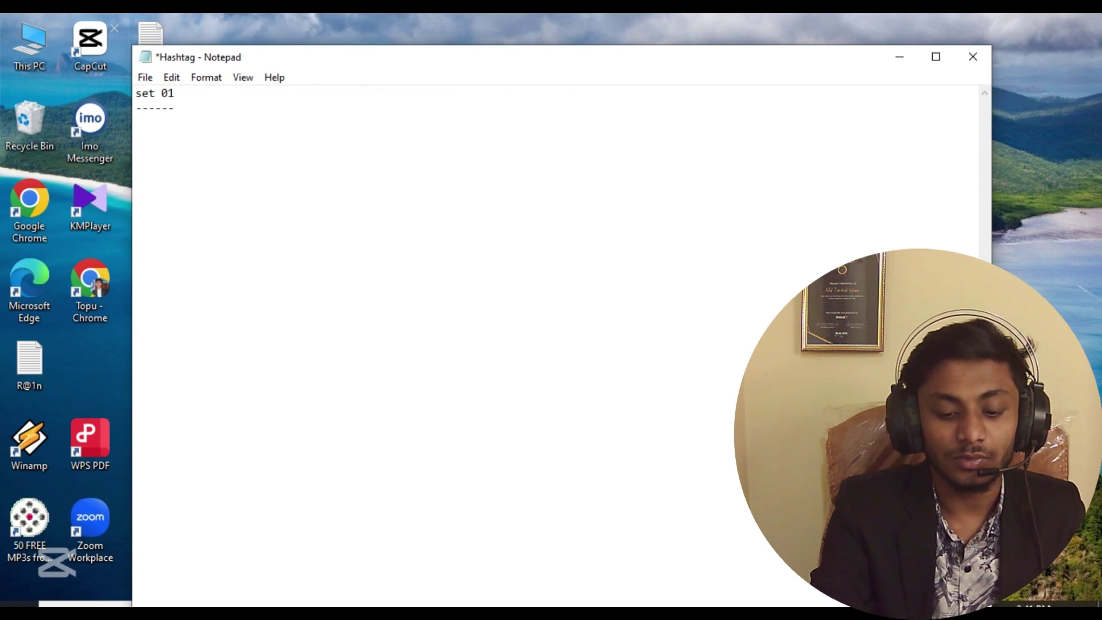
key(ctrl+v)
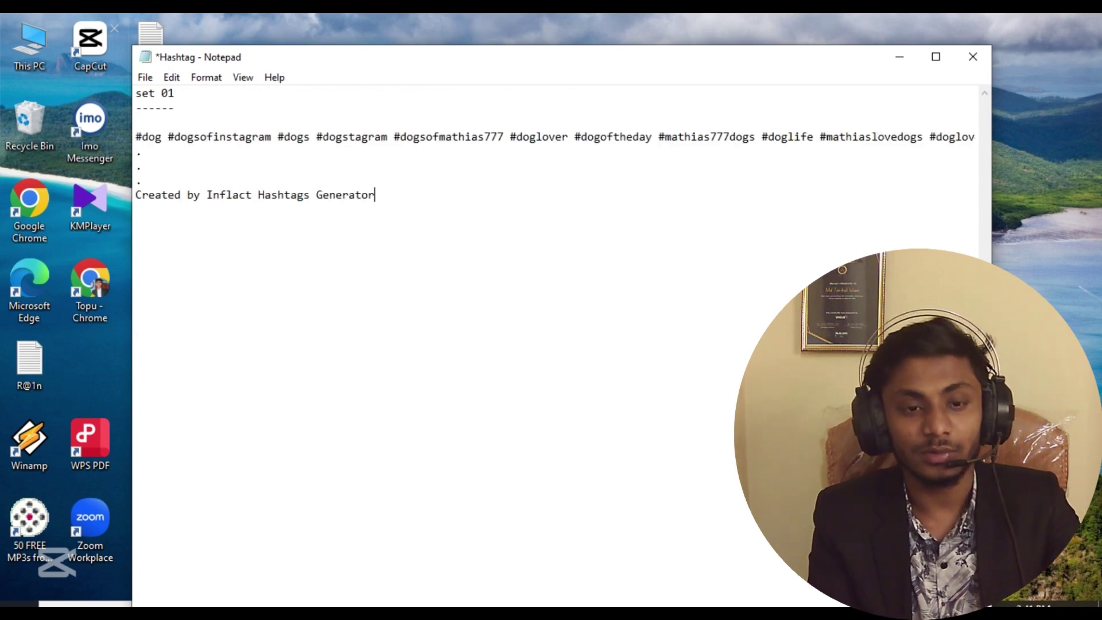
Delete the dots and generator credit below the hashtags, and break the list into three lines before #doglovers and #dogmom
drag(405, 197, 122, 176)
key(Delete)
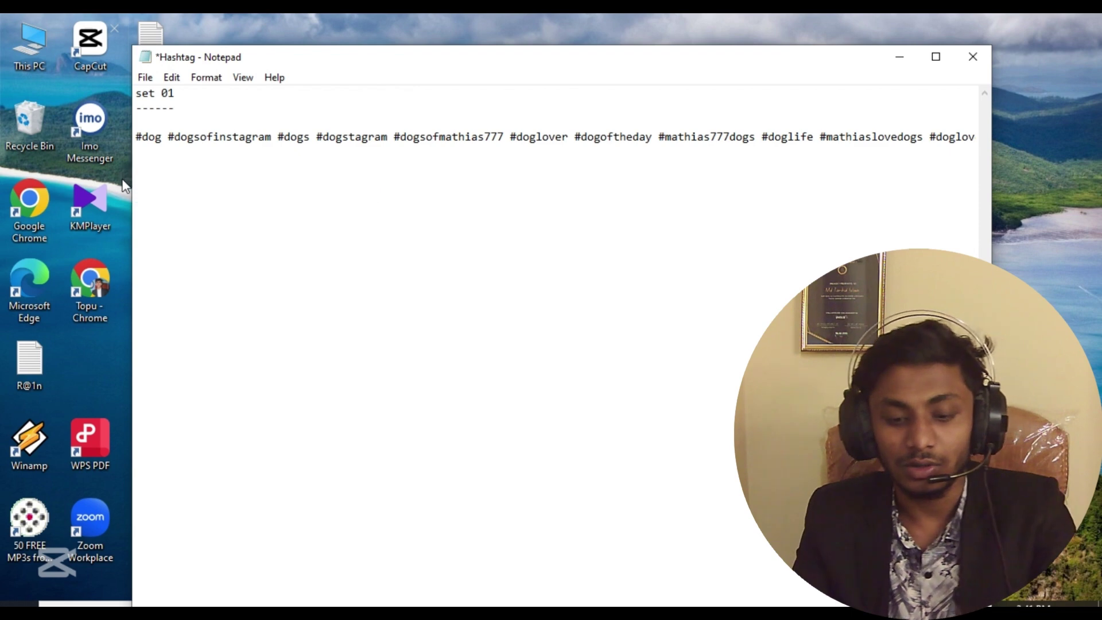
click(918, 143)
key(Return)
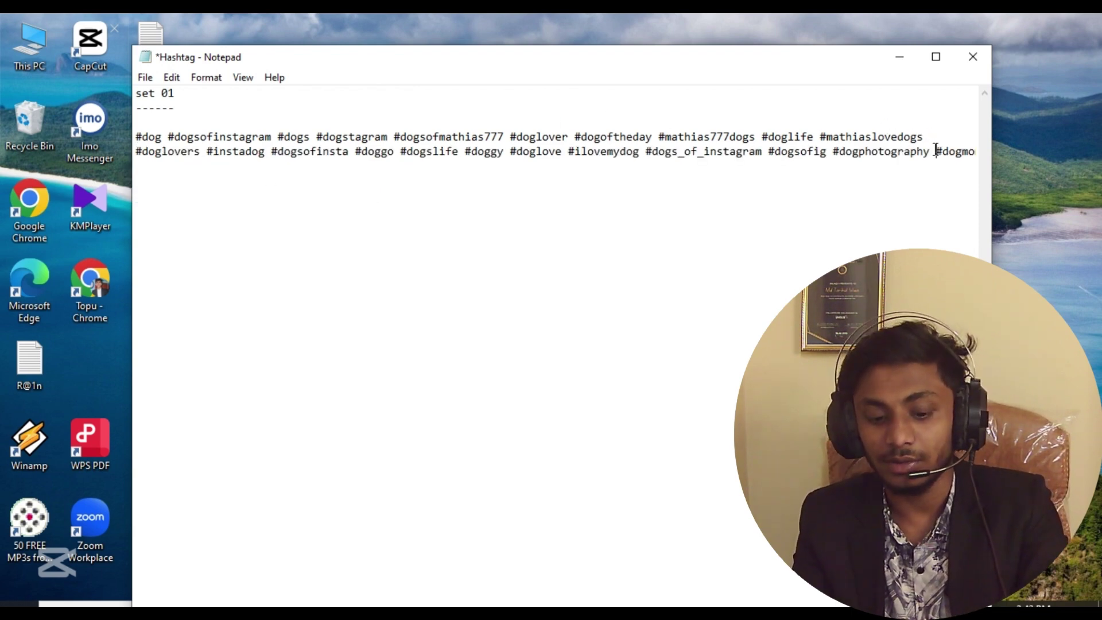
click(933, 151)
key(Return)
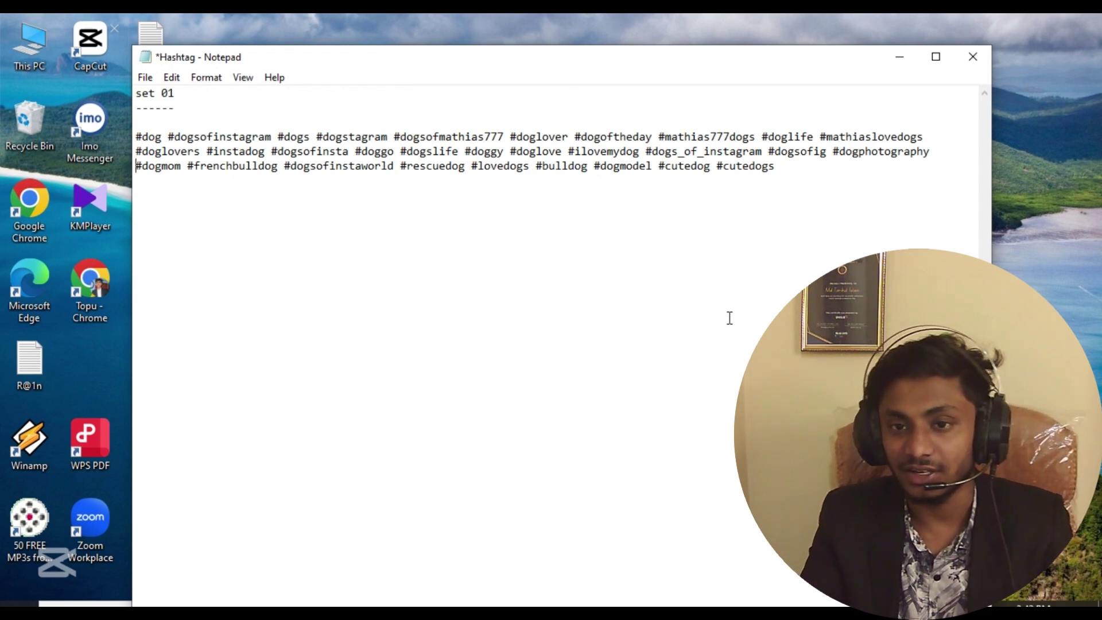
Close the Hashtag document and save its changes
click(973, 56)
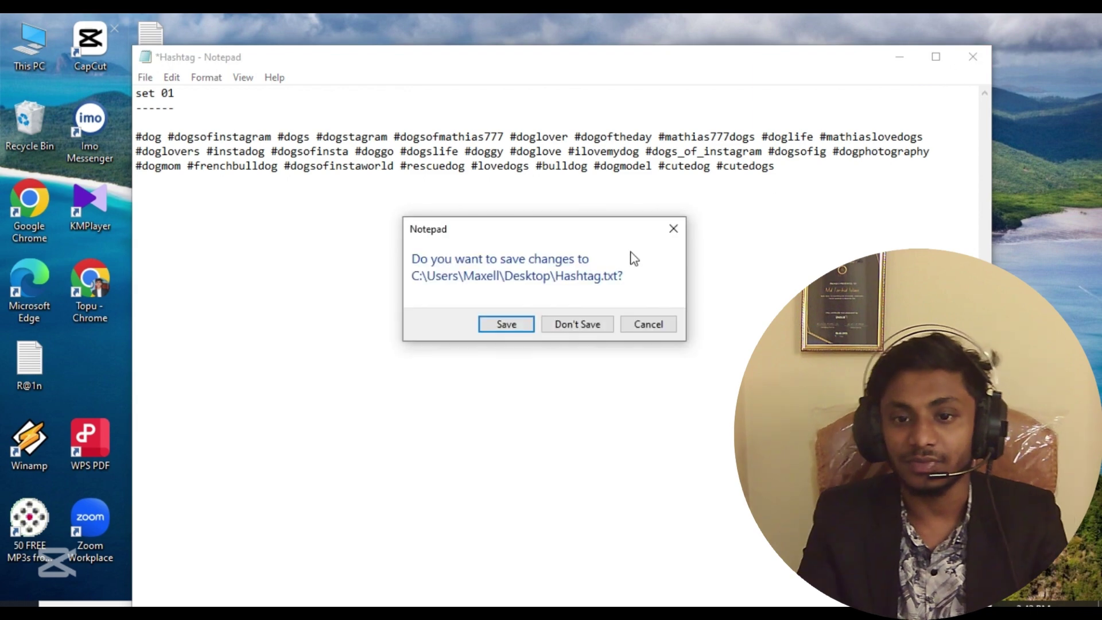
click(501, 323)
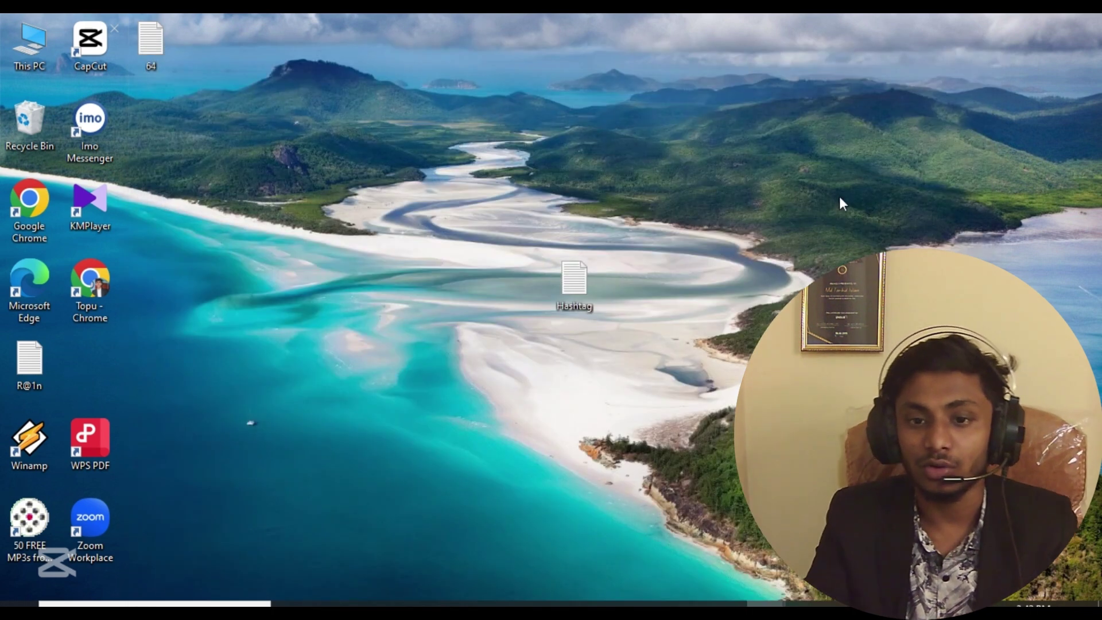
right_click(704, 224)
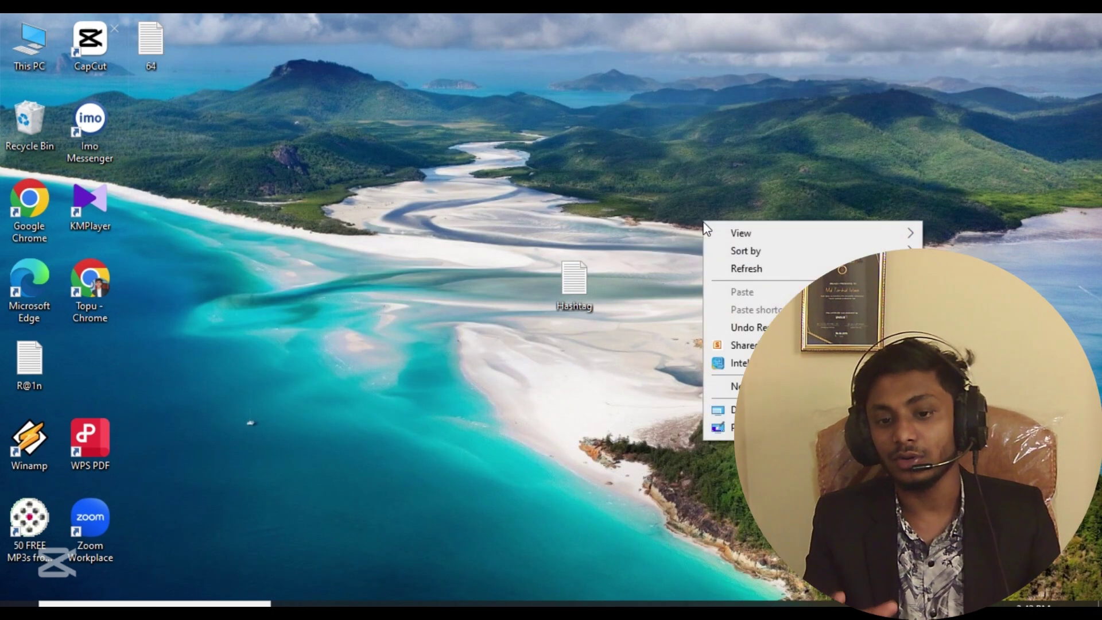